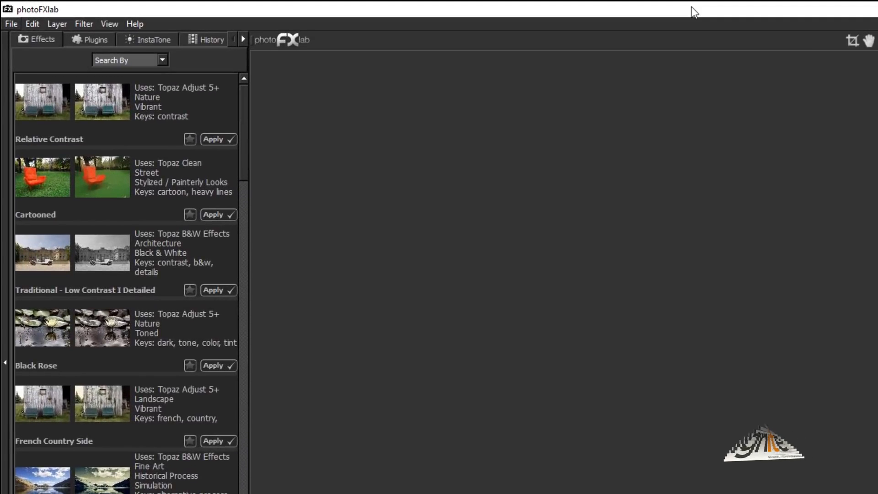
pyautogui.hotkey('alt', 'f')
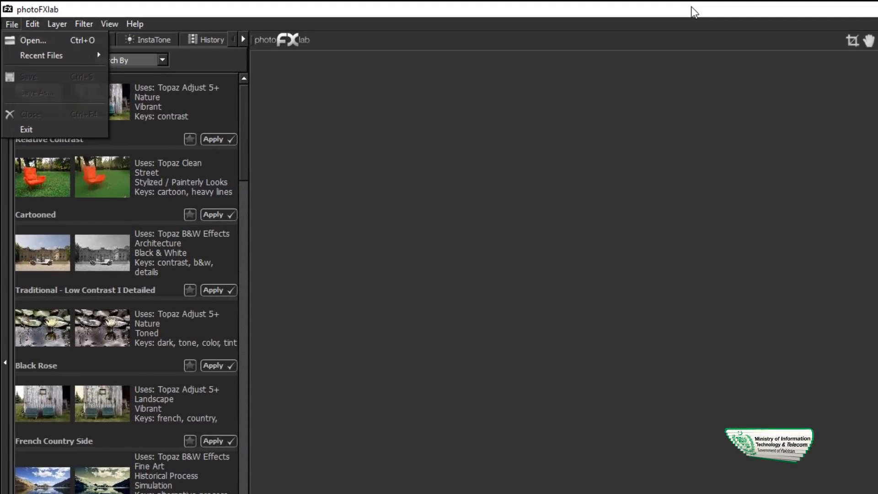
pyautogui.press('Escape')
pyautogui.hotkey('alt', 'e')
pyautogui.press('Right')
pyautogui.press('Escape')
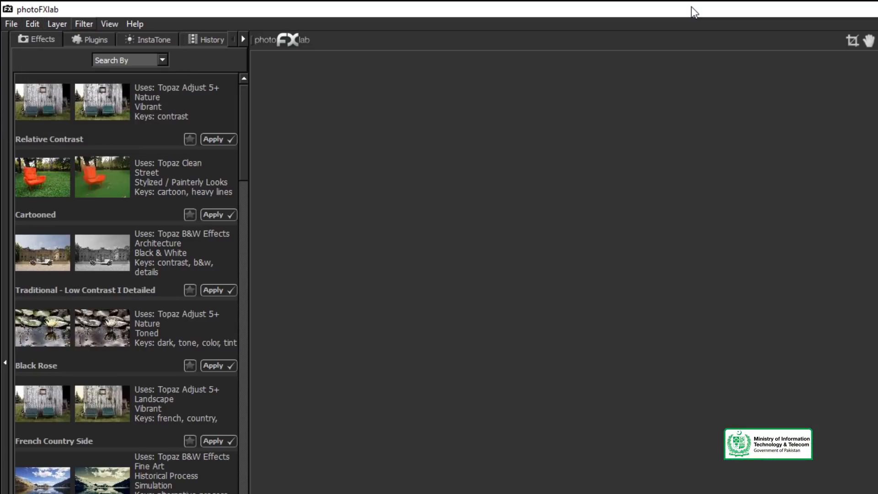
pyautogui.press('Down')
pyautogui.press('Down')
pyautogui.press('Right')
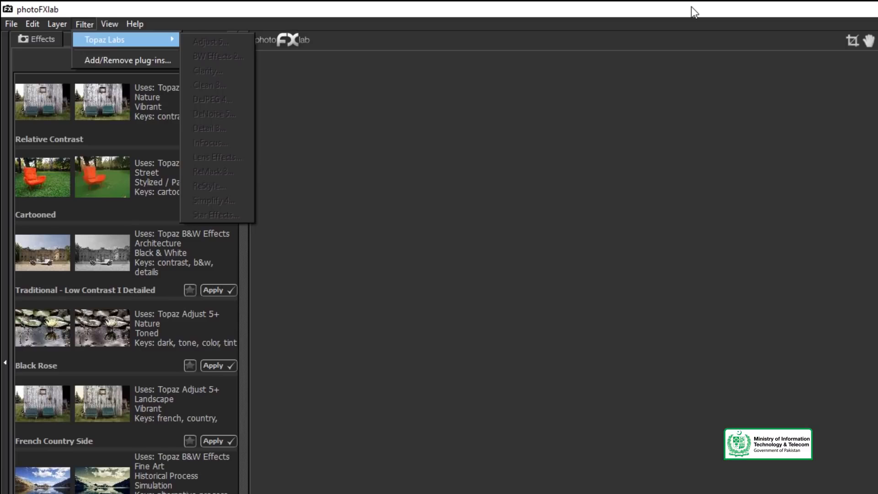
pyautogui.press('Escape')
pyautogui.press('Escape')
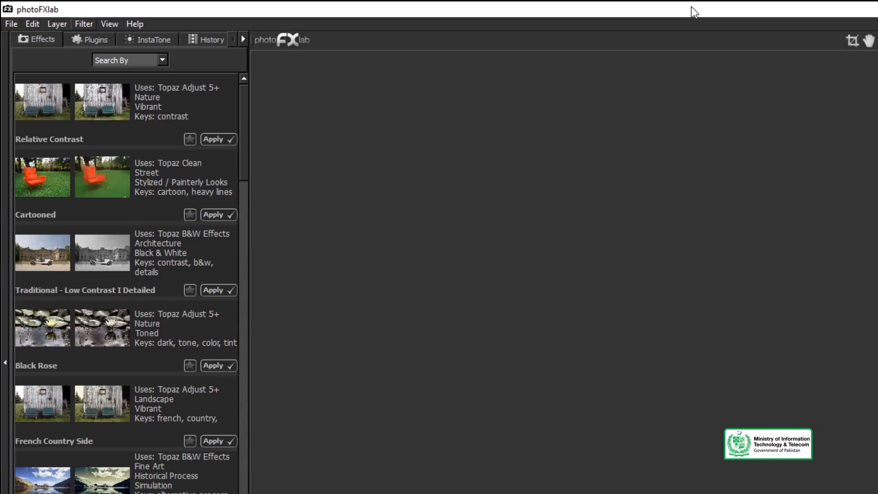
pyautogui.press('Down')
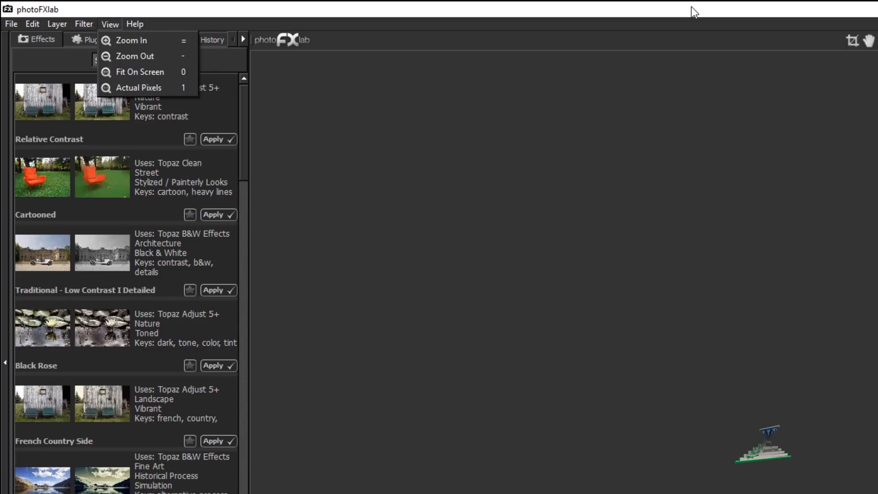
pyautogui.press('Escape')
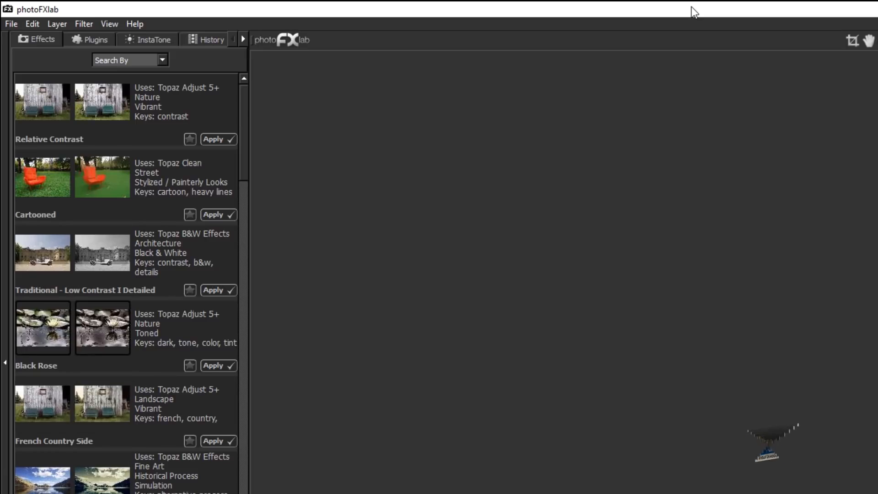
# - Browse the effects library through the stylized, cross process and vintage film looks, and return to its beginning
pyautogui.scroll(-7, 126, 283)
pyautogui.scroll(-15, 126, 283)
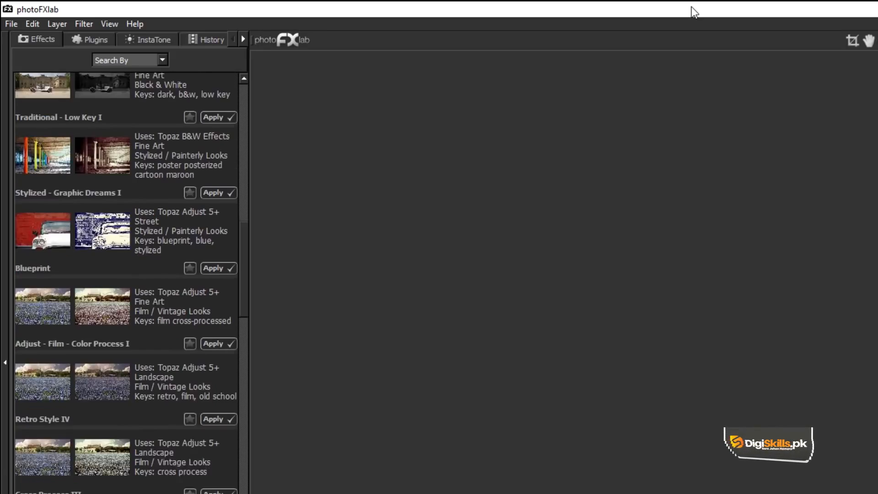
pyautogui.scroll(-15, 126, 284)
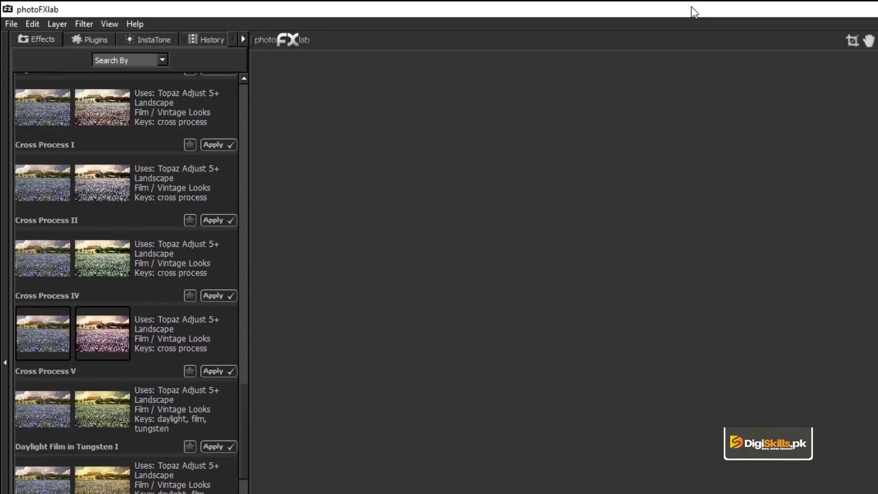
pyautogui.scroll(-6, 126, 283)
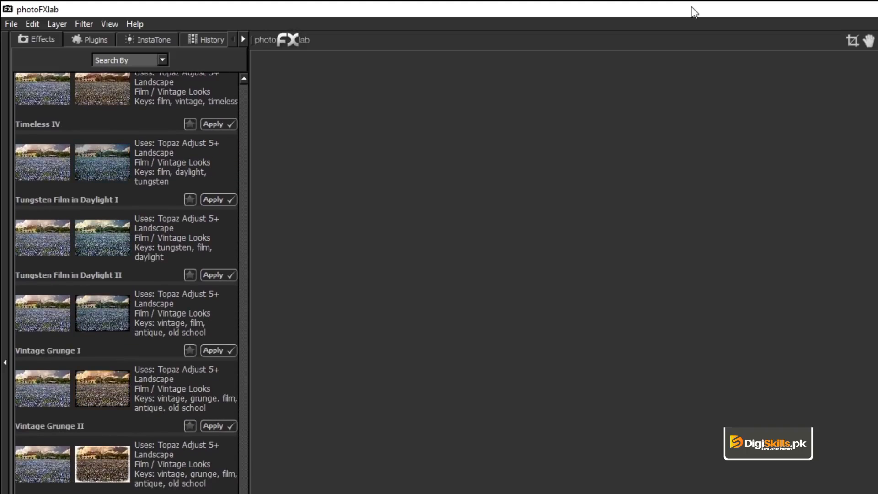
pyautogui.scroll(15, 126, 283)
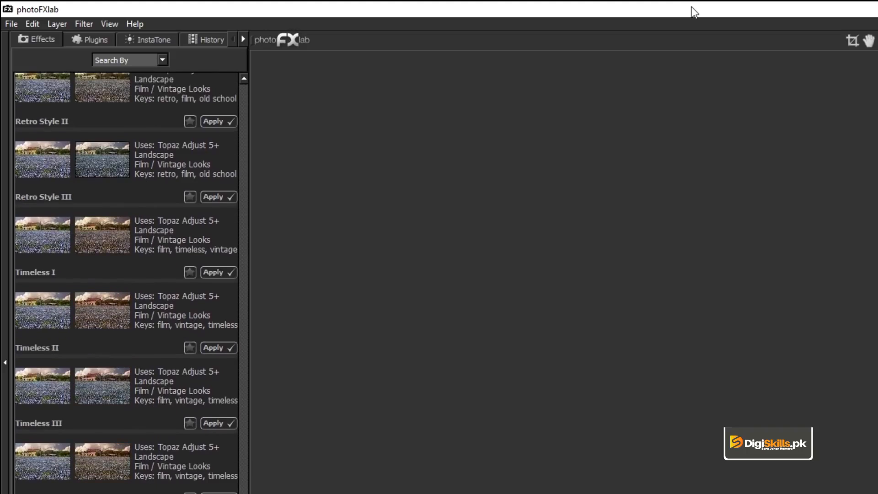
pyautogui.scroll(15, 126, 284)
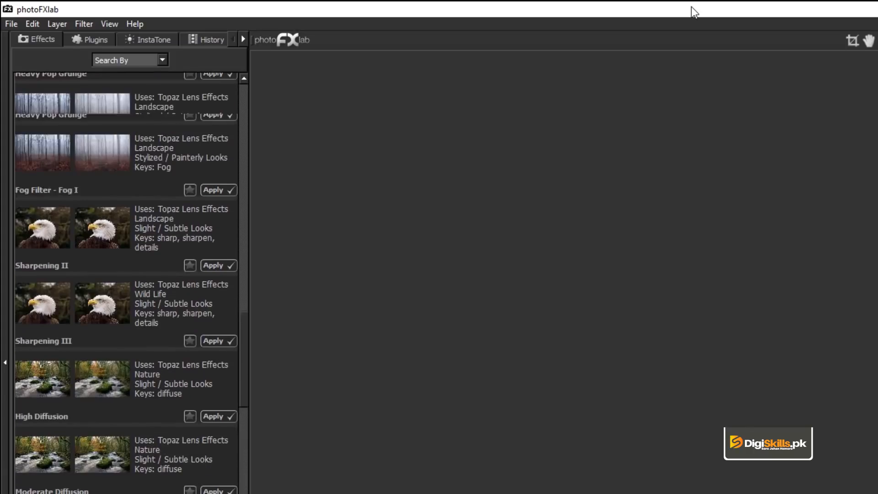
pyautogui.scroll(8, 126, 283)
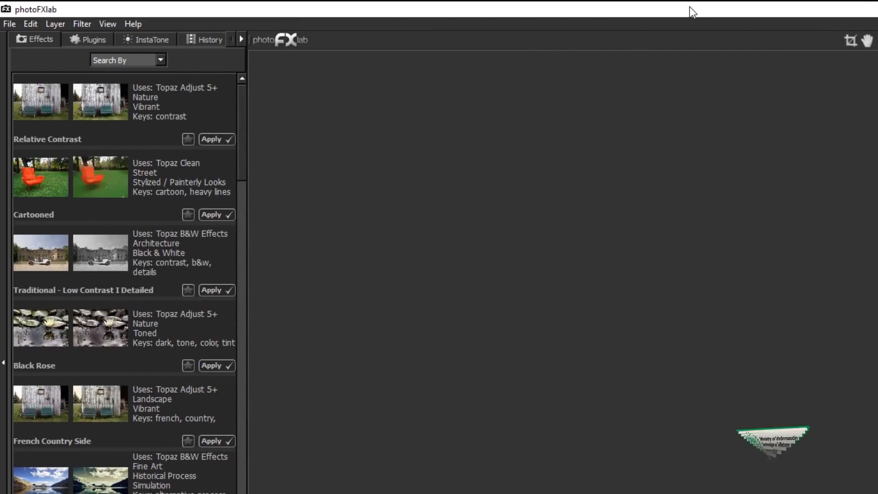
# - Open the portrait photo of the bearded man in a cap and set its layer opacity to 100%
pyautogui.hotkey('alt', 'f')
pyautogui.press('Down')
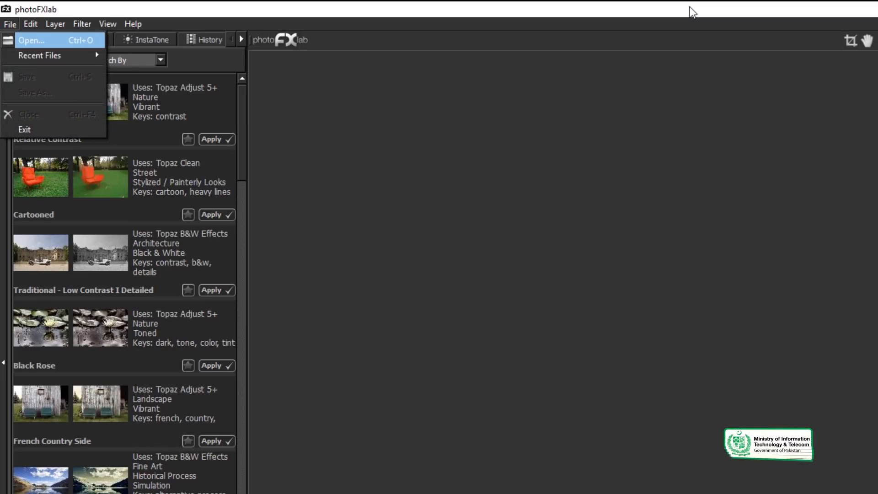
pyautogui.press('Return')
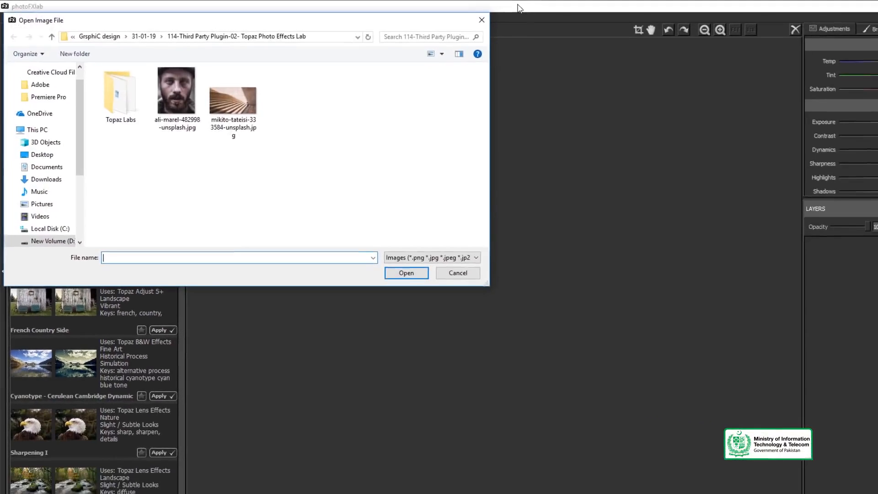
pyautogui.hotkey('shift', 'Tab')
pyautogui.press('Right')
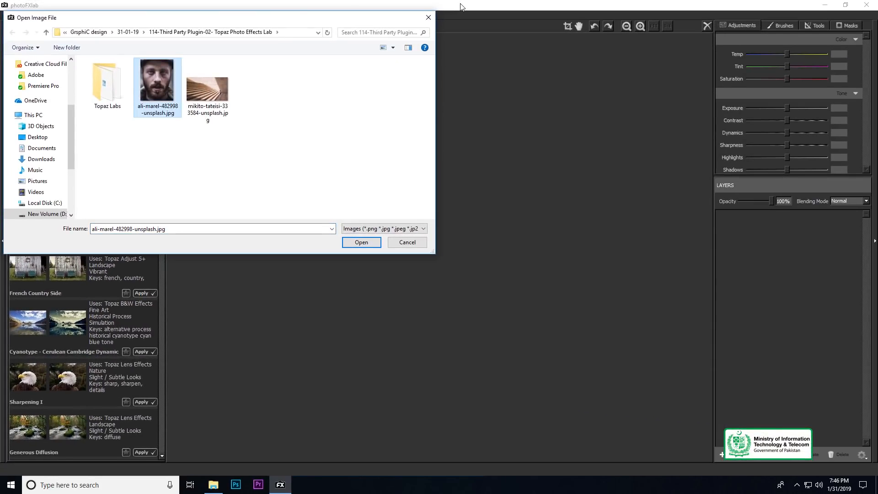
pyautogui.press('Return')
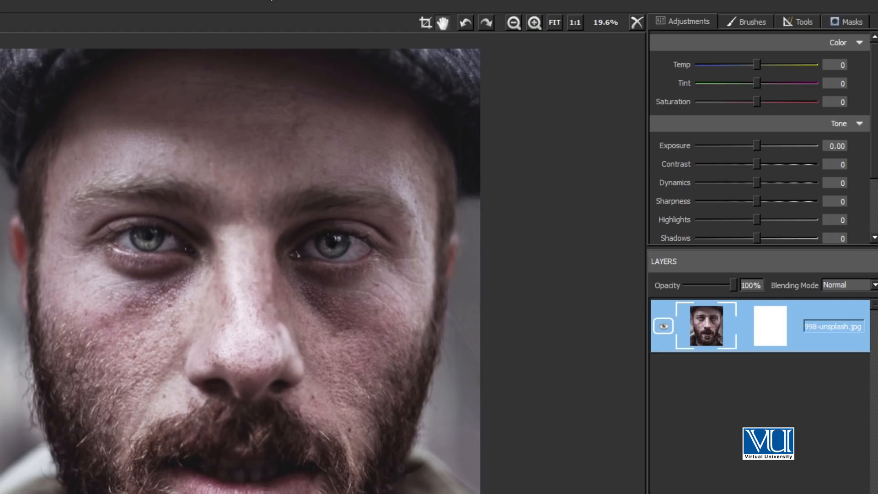
pyautogui.moveTo(730, 285)
pyautogui.mouseDown()
pyautogui.moveTo(710, 285)
pyautogui.moveTo(733, 285)
pyautogui.mouseUp()
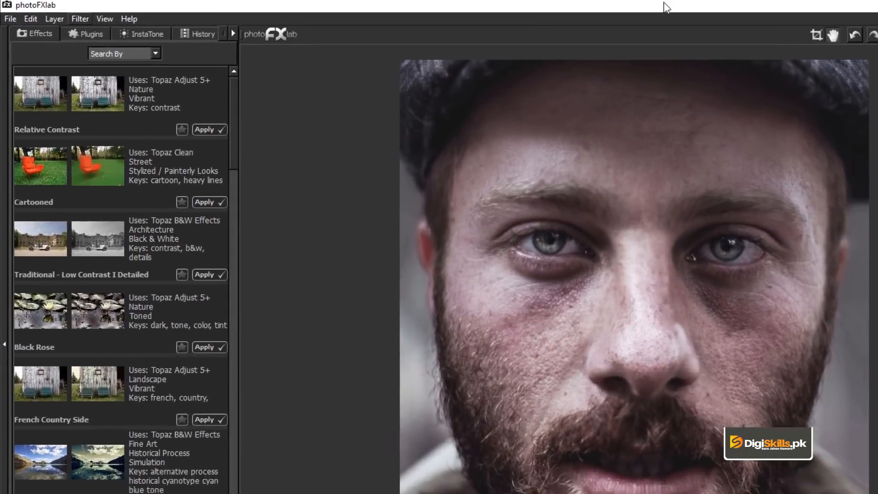
# - Launch the Topaz Adjust 5 filter on the portrait layer
pyautogui.click(56, 15)
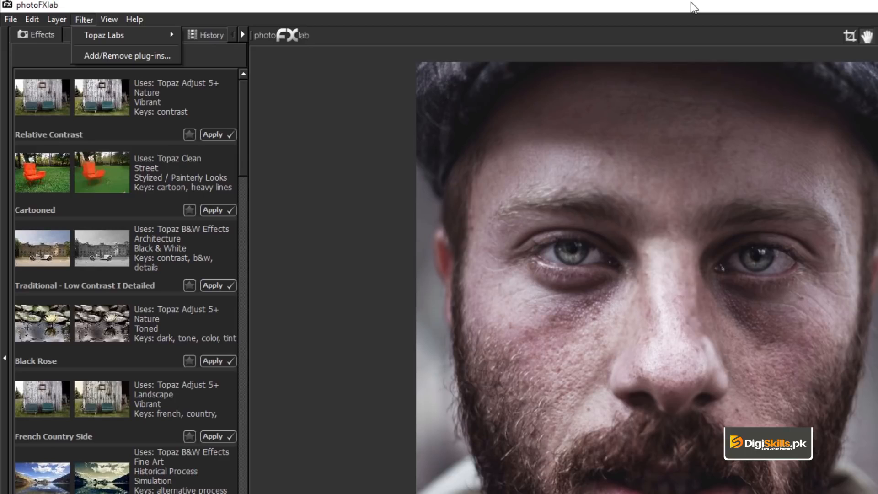
pyautogui.moveTo(104, 35)
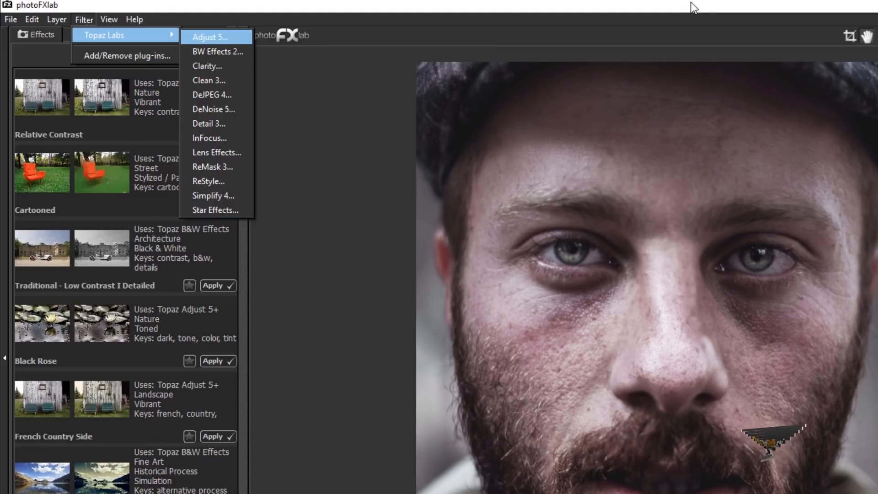
pyautogui.click(694, 8)
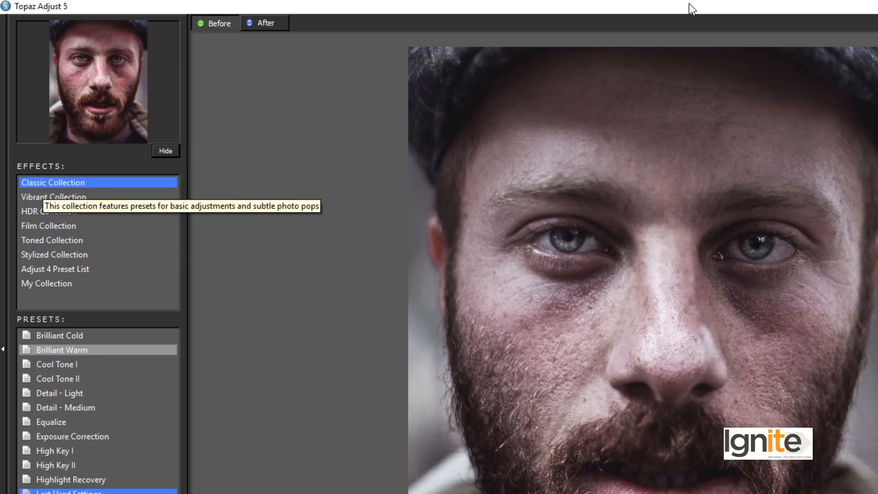
# - Examine the presets of each effect collection from Vibrant Collection to Adjust 4 Preset List, and return to Classic Collection
pyautogui.press('Down')
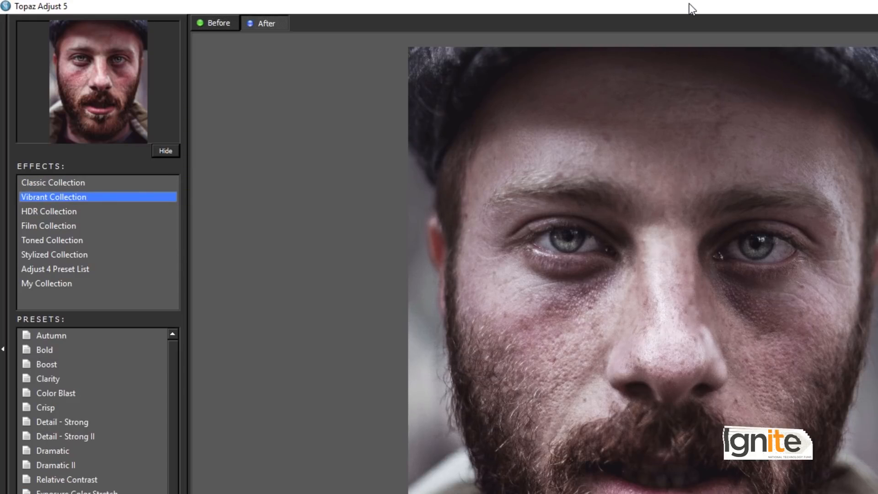
pyautogui.press('Down')
pyautogui.press('Down')
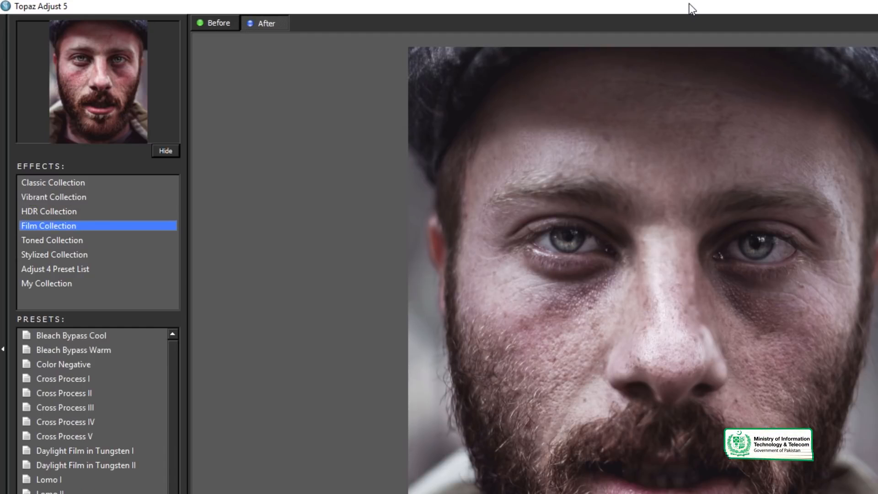
pyautogui.press('Down')
pyautogui.press('Down')
pyautogui.press('Down')
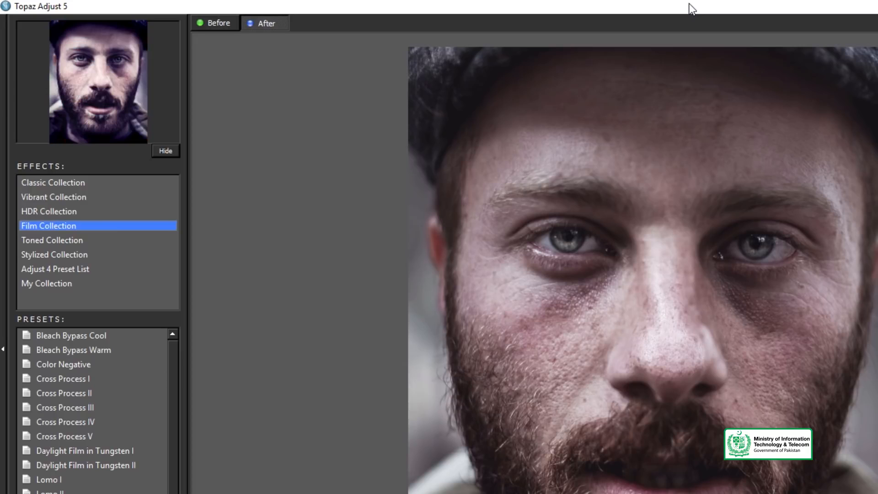
pyautogui.press('Down')
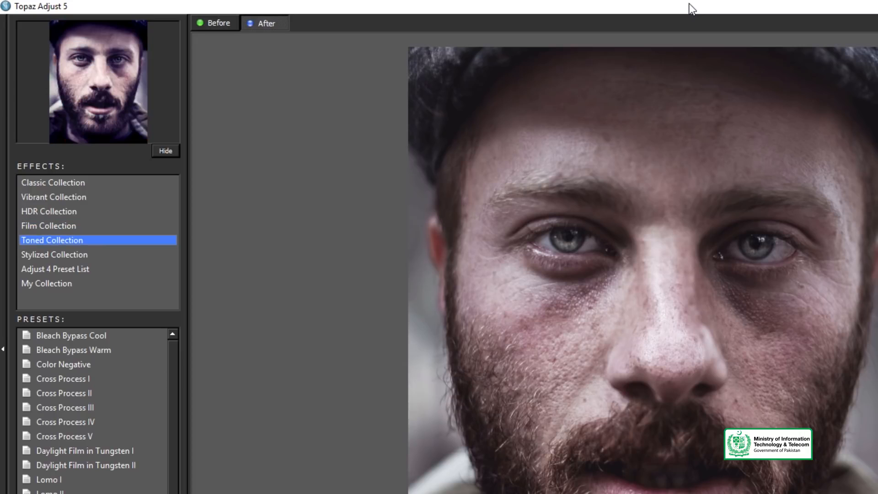
pyautogui.press('Down')
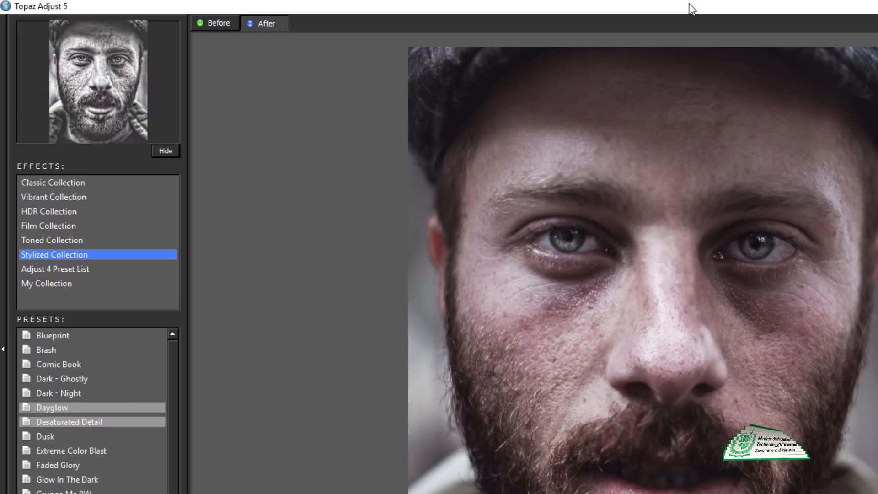
pyautogui.press('Down')
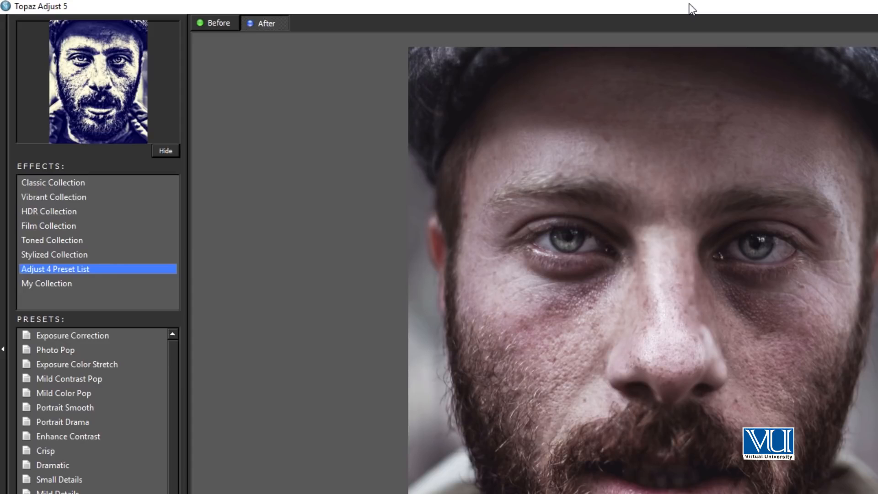
pyautogui.press('Home')
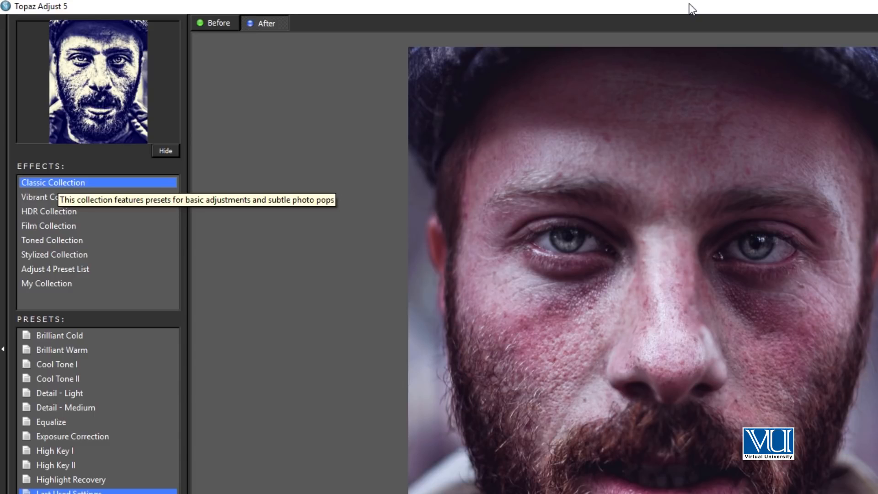
# - Preview the Classic Collection presets Brilliant Cold, Brilliant Warm, Cool Tone I, Cool Tone II, Detail - Light and Detail - Medium on the portrait
pyautogui.press('Tab')
pyautogui.press('Home')
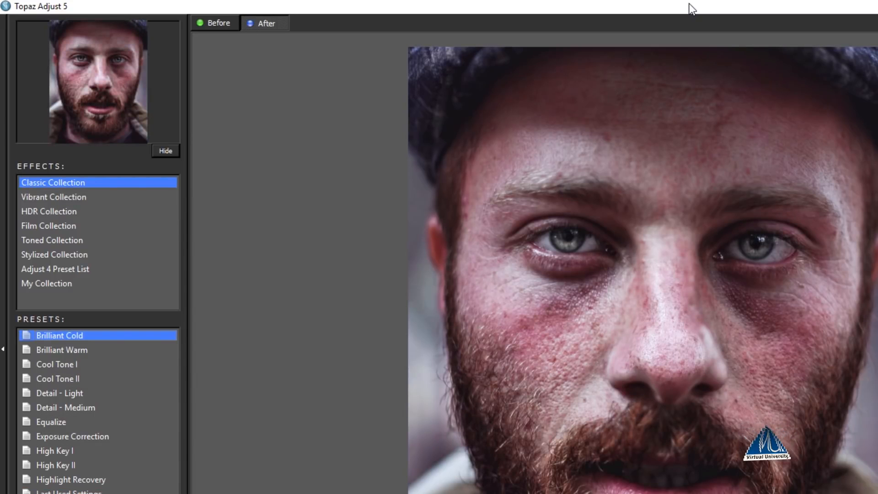
pyautogui.click(62, 350)
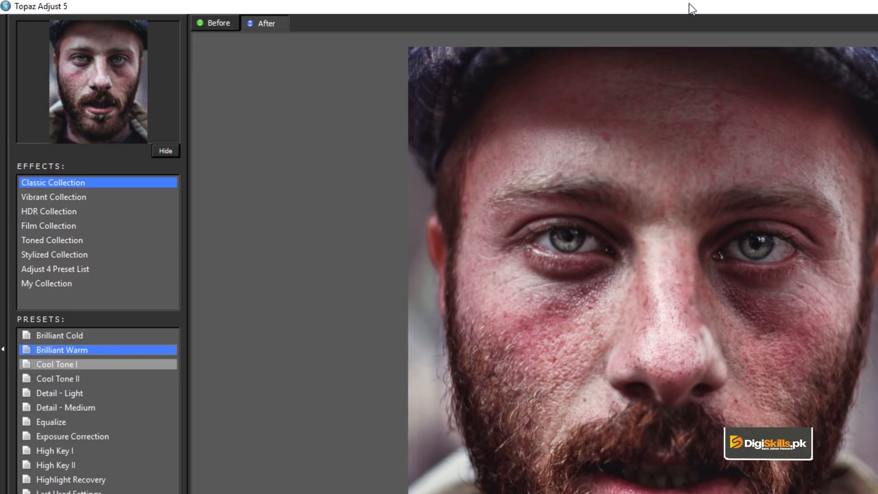
pyautogui.click(58, 364)
pyautogui.click(58, 379)
pyautogui.click(60, 394)
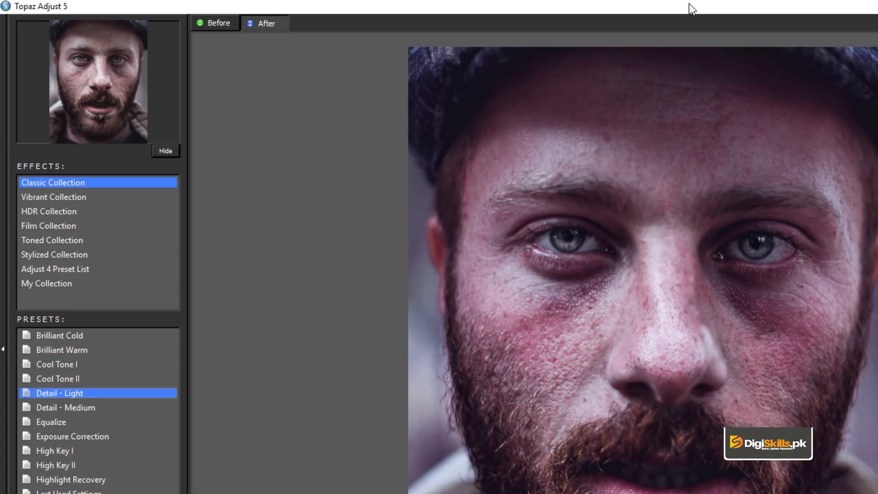
pyautogui.click(65, 408)
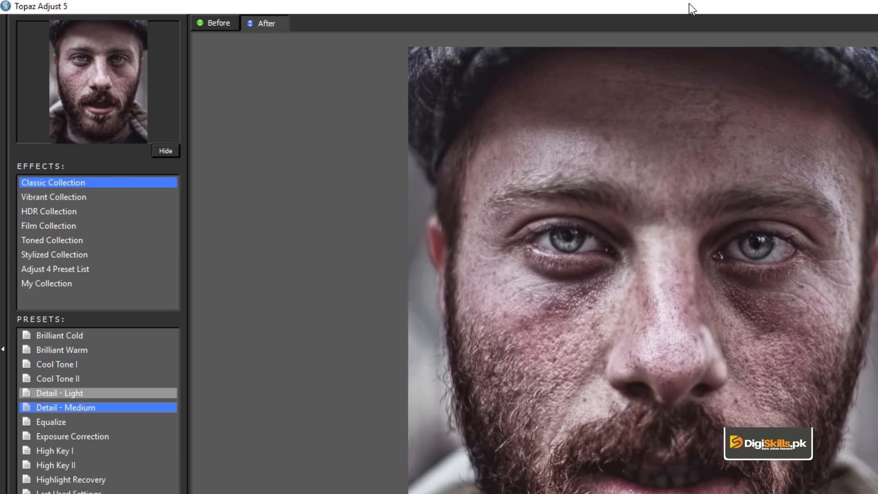
pyautogui.click(60, 393)
pyautogui.click(65, 407)
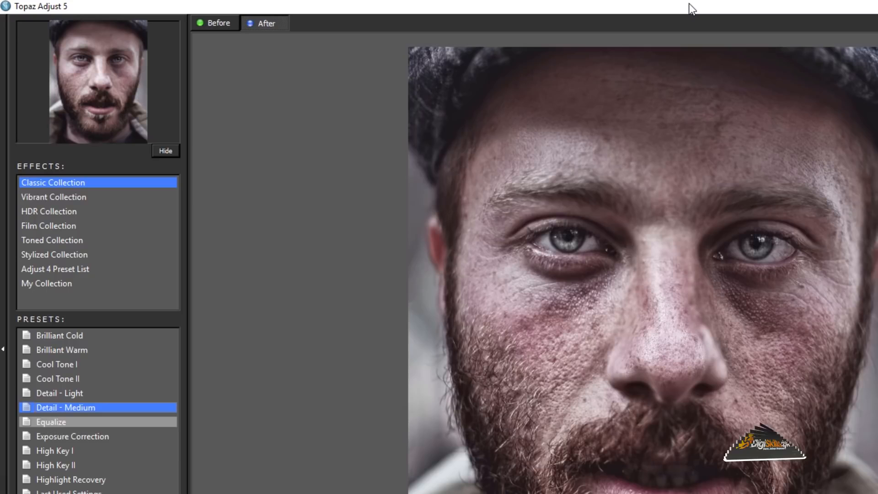
# - Try the Equalize, High Key and Highlight Recovery presets on the portrait and select Last Used Settings
pyautogui.click(51, 422)
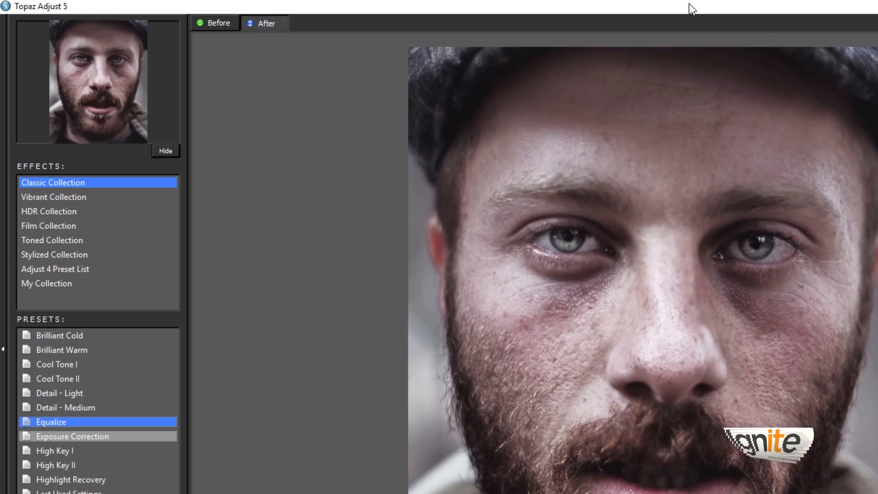
pyautogui.click(54, 450)
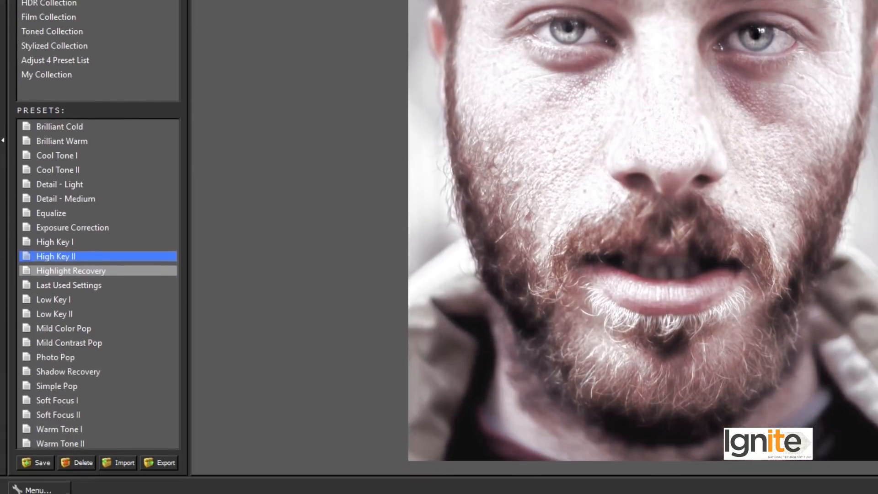
pyautogui.click(71, 479)
pyautogui.click(68, 277)
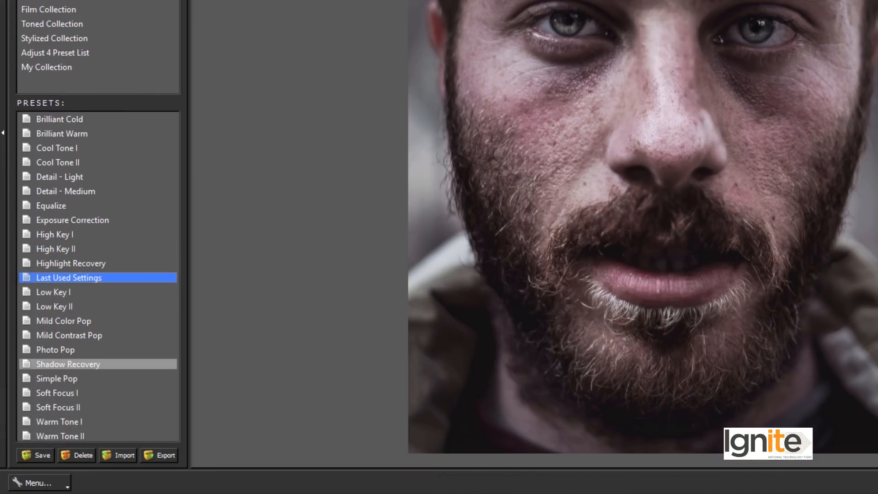
# - Preview the Classic Collection presets Photo Pop, Detail - Light and Detail - Medium on the portrait
pyautogui.click(69, 349)
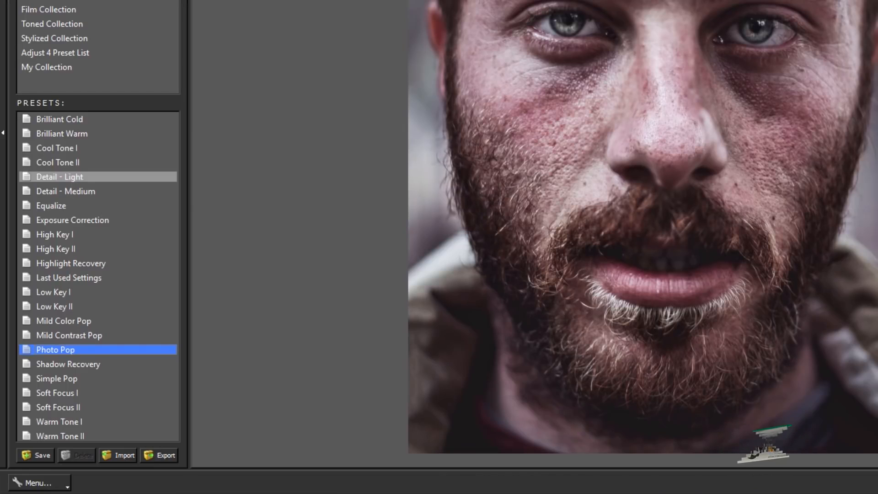
pyautogui.click(69, 176)
pyautogui.click(68, 191)
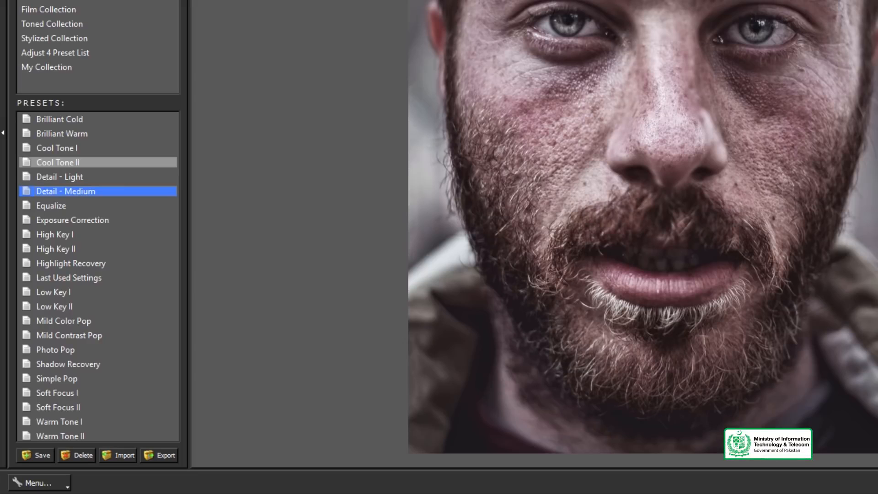
# - Preview the Vibrant Collection presets Bold, Clarity, Color Blast, Crisp and Detail - Strong on the portrait
pyautogui.click(51, 1)
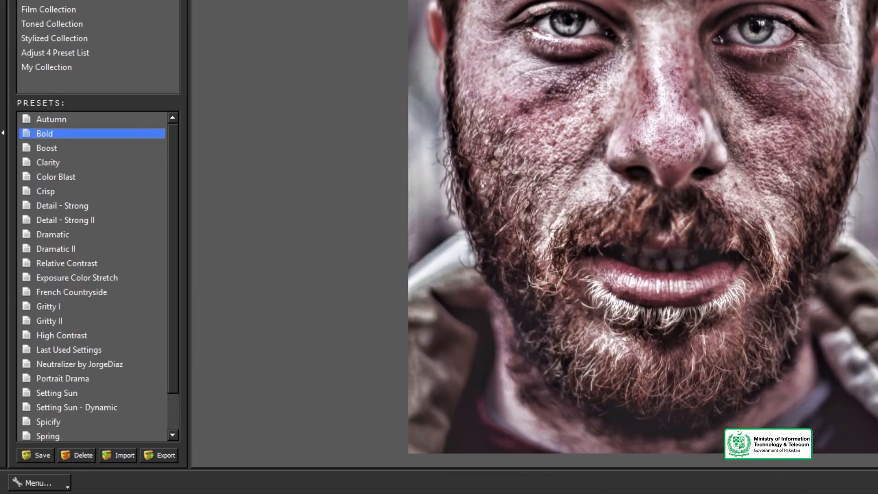
pyautogui.click(55, 163)
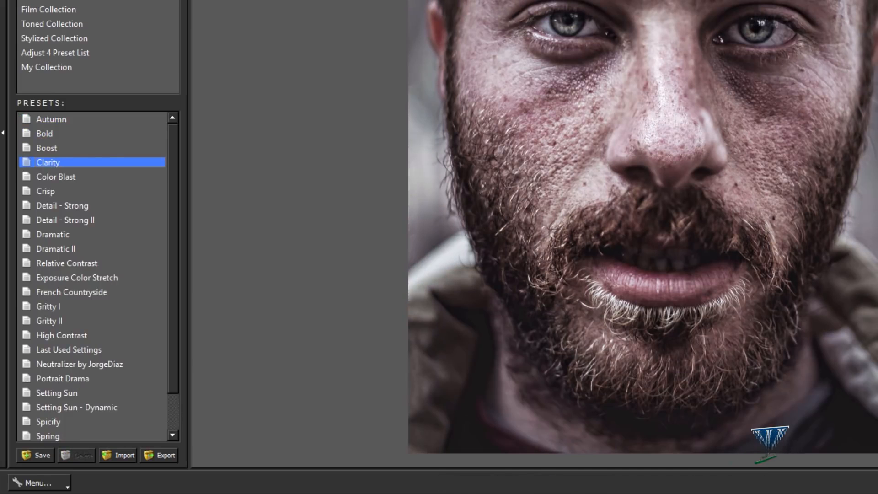
pyautogui.click(56, 177)
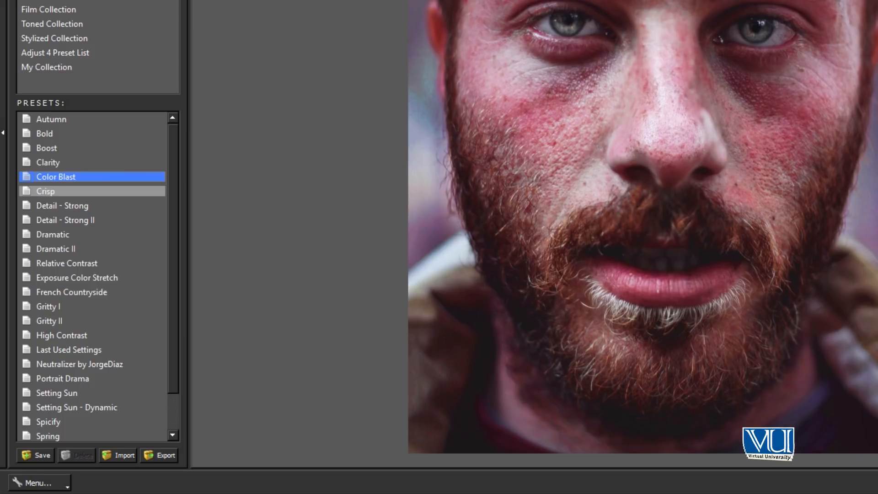
pyautogui.click(55, 191)
pyautogui.click(62, 206)
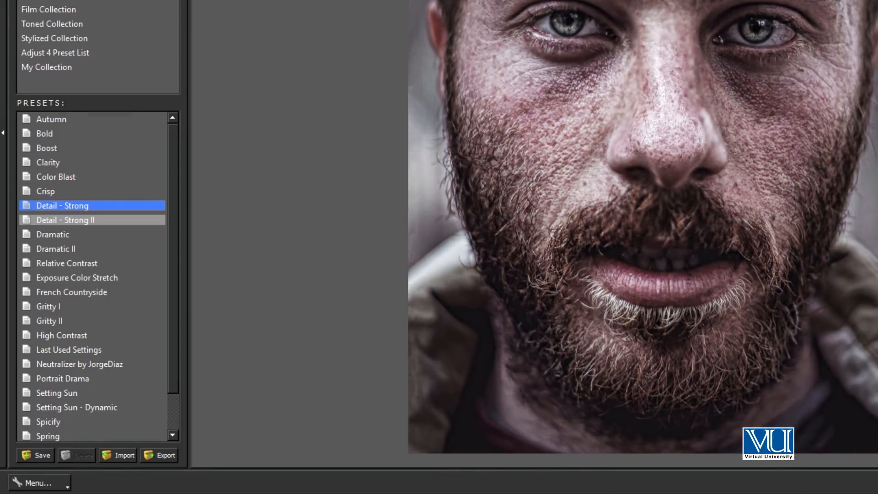
# - Preview the Vibrant Collection presets Detail - Strong II, Dramatic, Dramatic II, Gritty I and Gritty II on the portrait
pyautogui.click(64, 220)
pyautogui.click(52, 234)
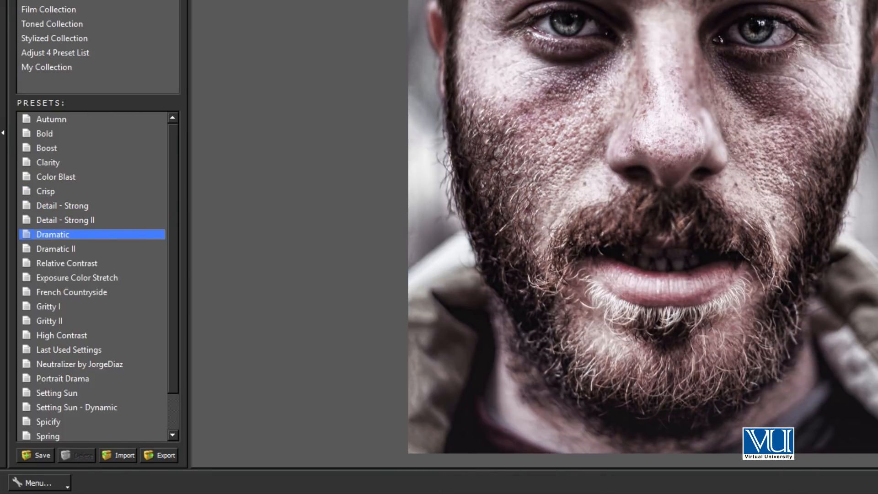
pyautogui.click(56, 249)
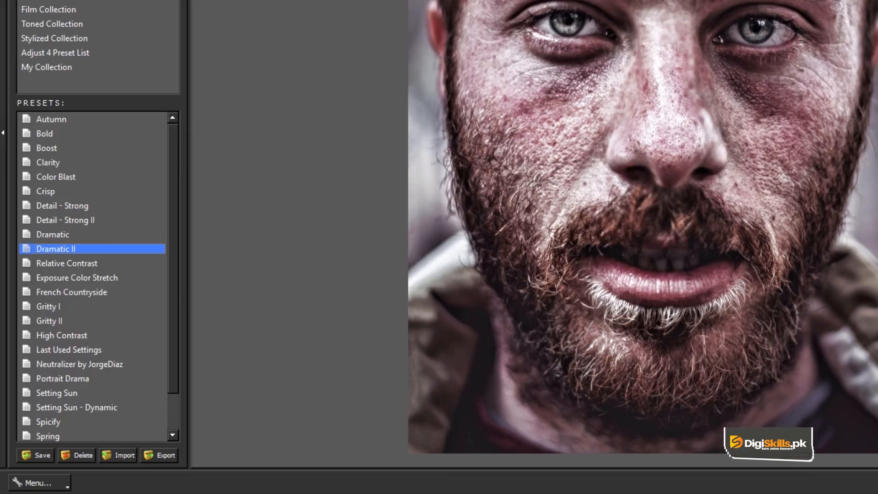
pyautogui.scroll(-1, 92, 235)
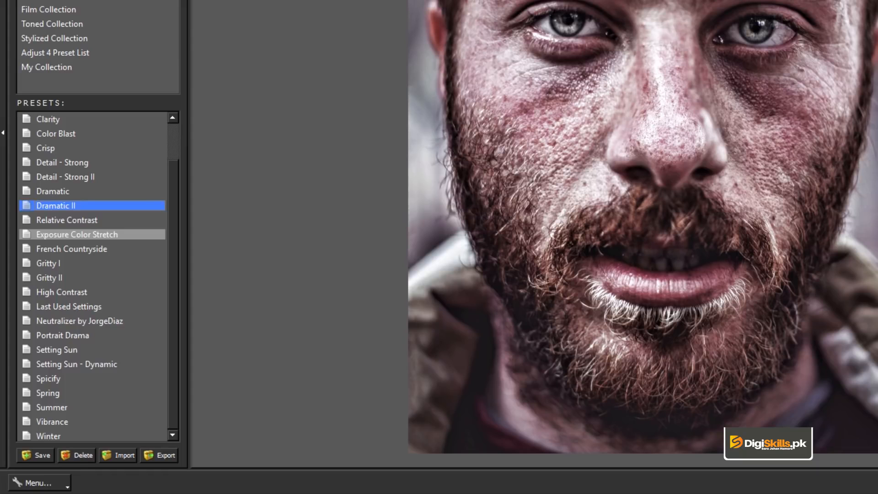
pyautogui.click(57, 264)
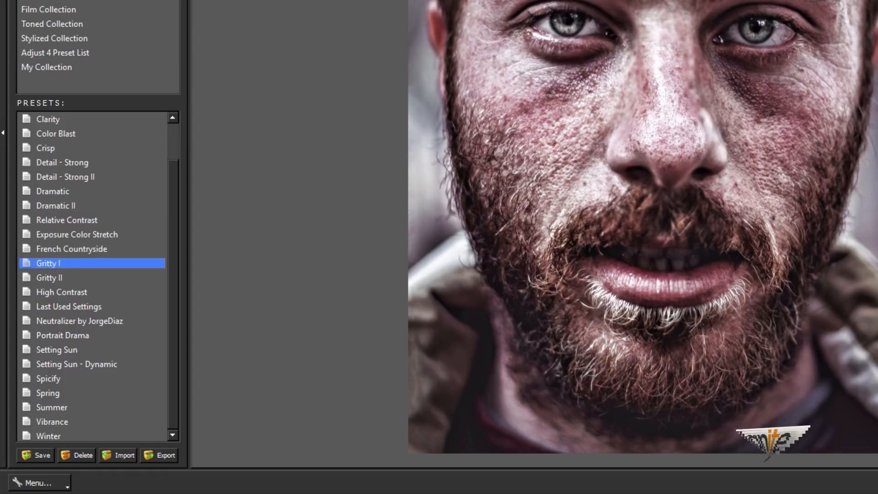
pyautogui.click(57, 278)
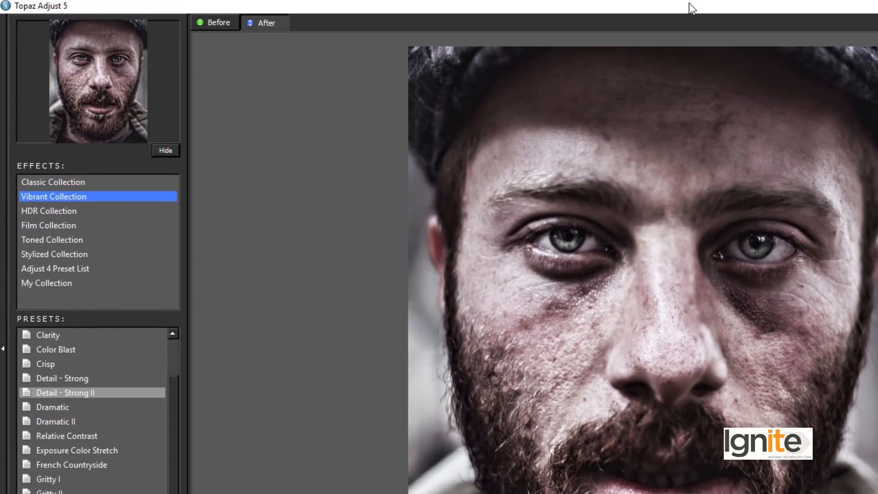
# - Preview the HDR Collection presets Dynamic Brightness, Dynamic Pop, Dynamic Pop II, Heavy Pop Grunge and Heavy Pop Smooth on the portrait
pyautogui.press('Down')
pyautogui.click(72, 336)
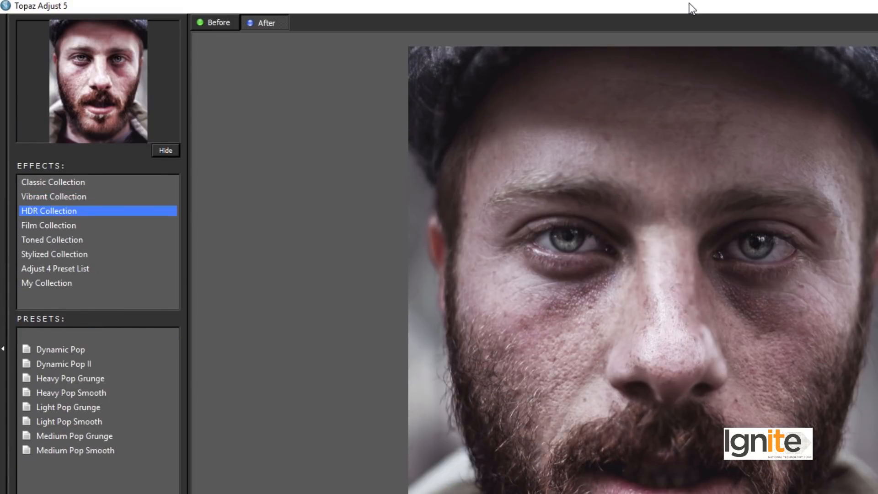
pyautogui.click(61, 349)
pyautogui.click(64, 363)
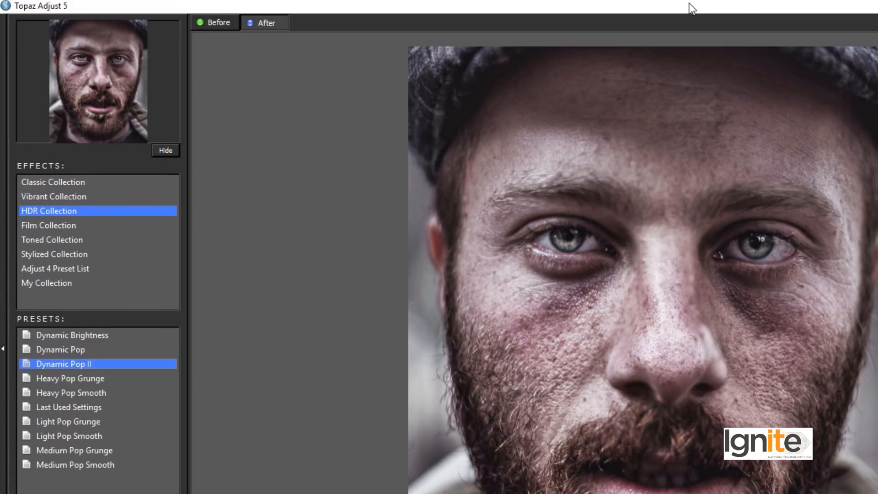
pyautogui.click(70, 378)
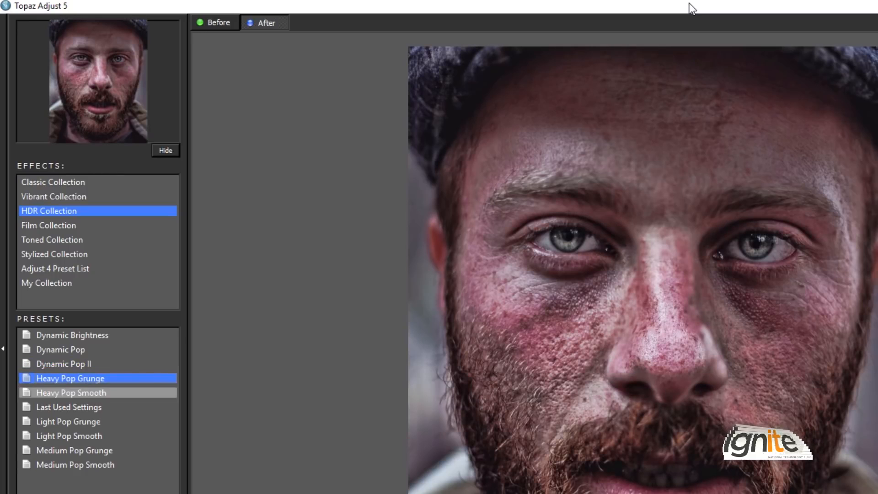
pyautogui.click(71, 392)
# - Try Last Used Settings, Light Pop Grunge, Light Pop Smooth and Medium Pop Grunge from the HDR Collection, and return to Dynamic Brightness and Dynamic Pop
pyautogui.click(68, 407)
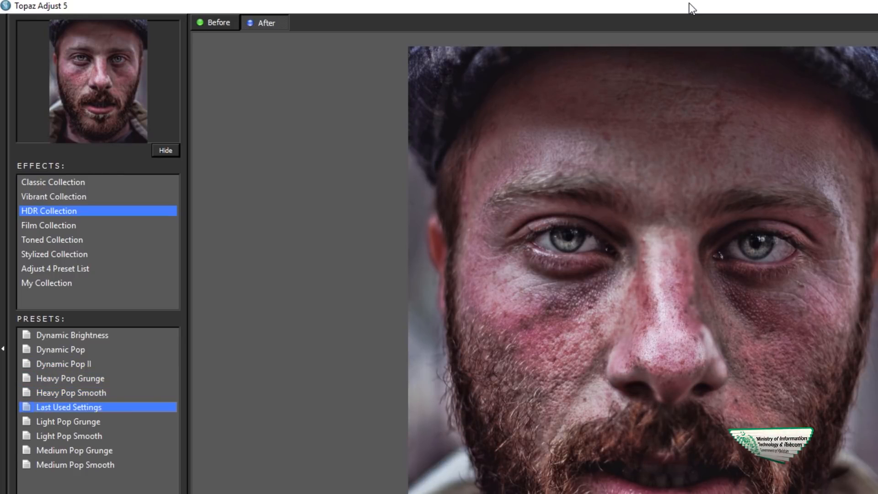
pyautogui.click(69, 421)
pyautogui.click(69, 436)
pyautogui.click(74, 450)
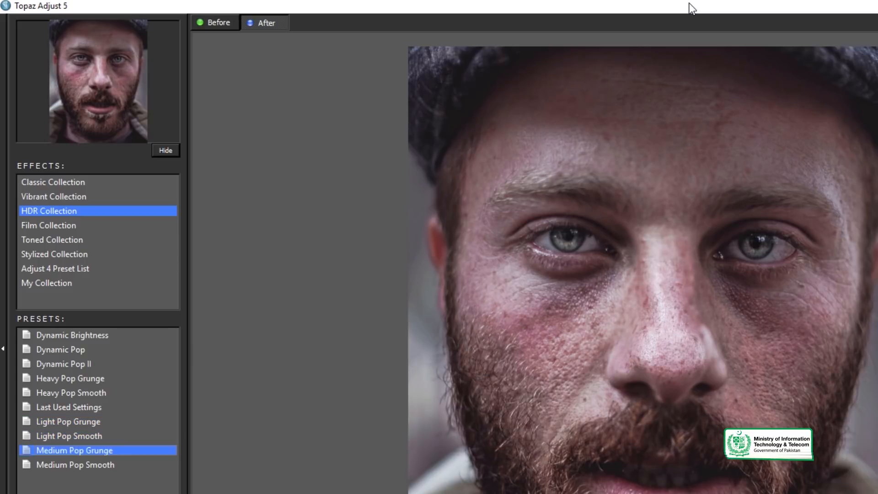
pyautogui.click(73, 334)
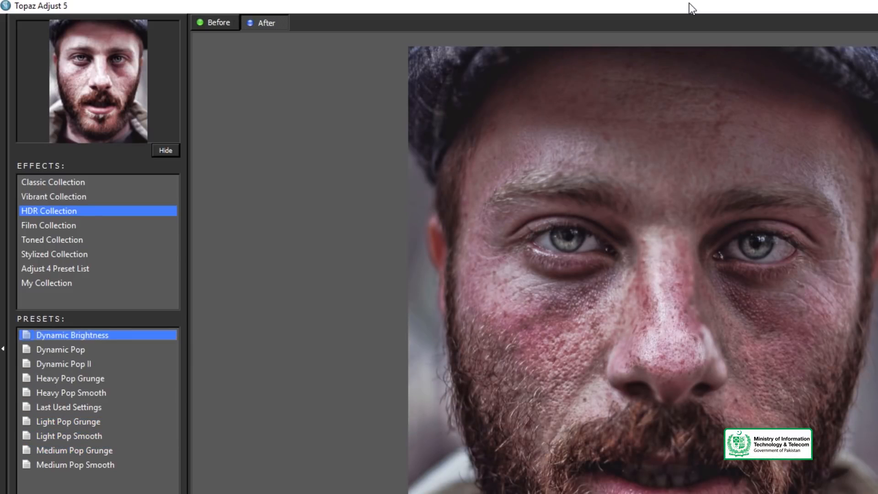
pyautogui.click(60, 349)
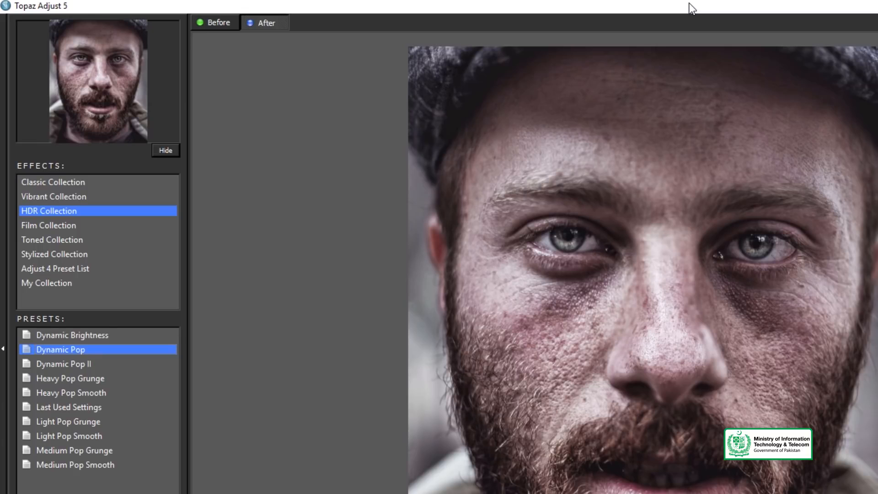
# - Try the Film Collection presets Cross Process I, II and IV on the portrait, and apply a warm brown film look from the same collection
pyautogui.click(48, 226)
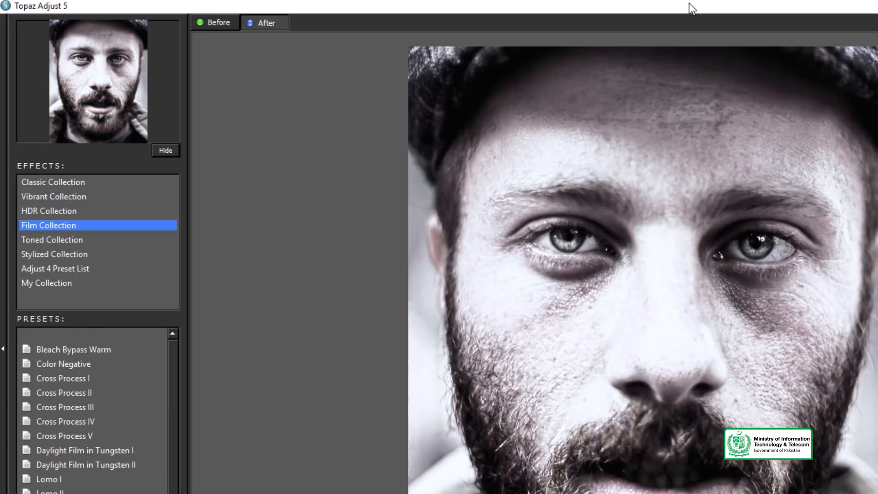
pyautogui.click(63, 378)
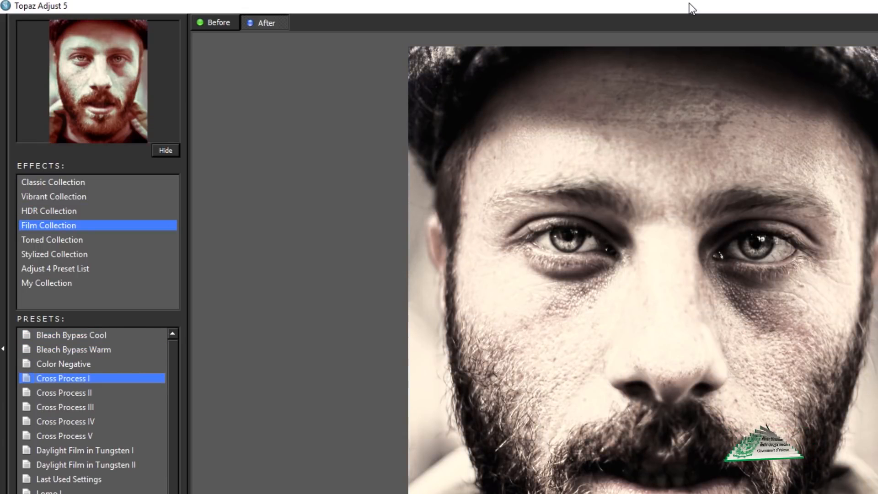
pyautogui.click(64, 393)
pyautogui.click(66, 422)
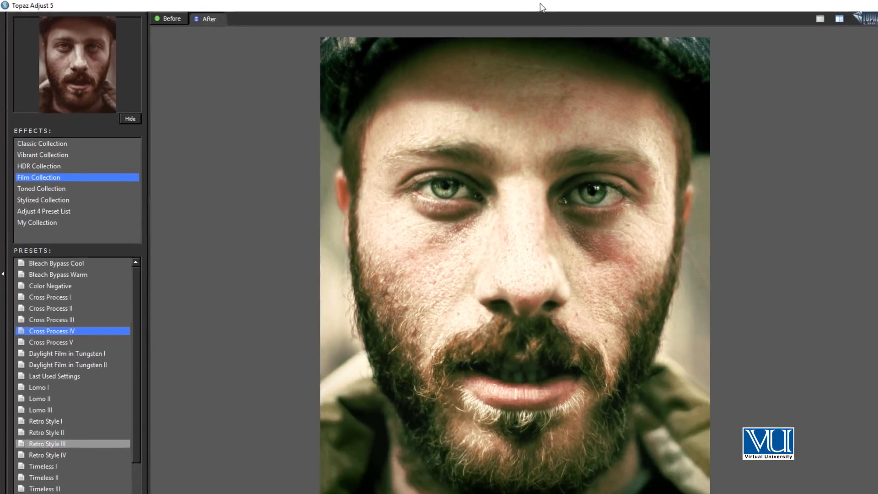
pyautogui.click(42, 371)
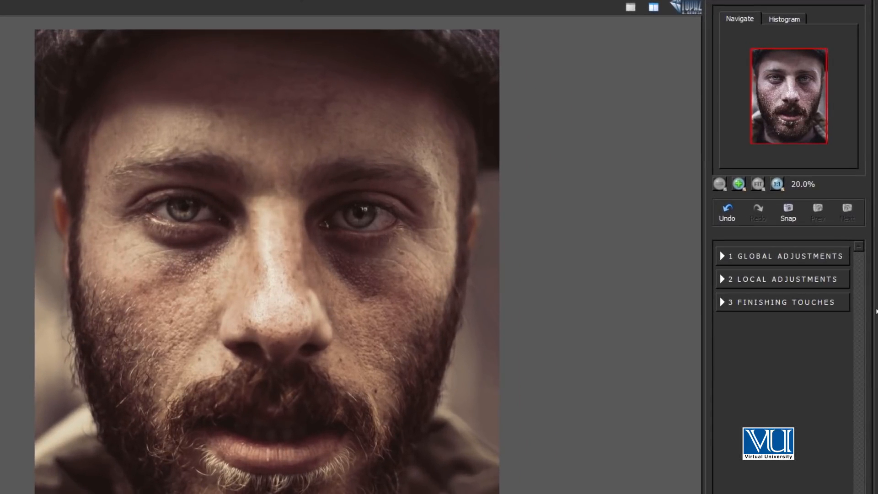
# - Examine the Adaptive Exposure, Details, Color and Noise settings of the Global Adjustments
pyautogui.click(784, 256)
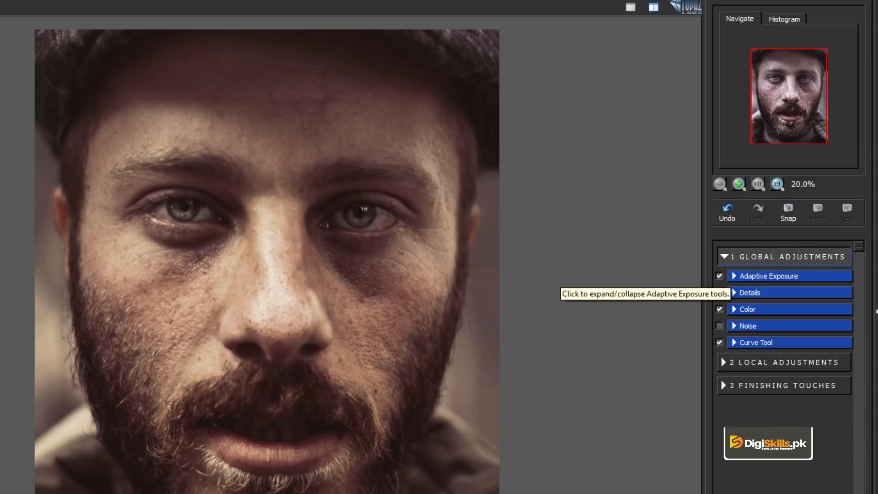
pyautogui.click(769, 276)
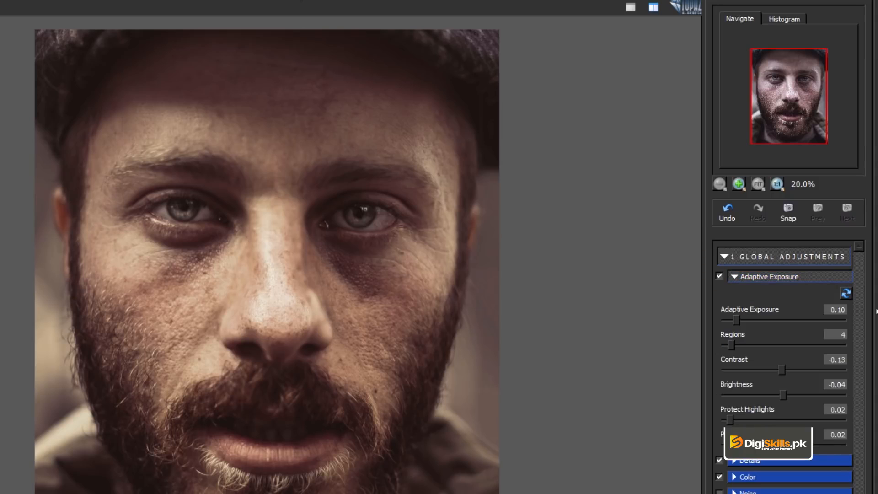
pyautogui.click(768, 460)
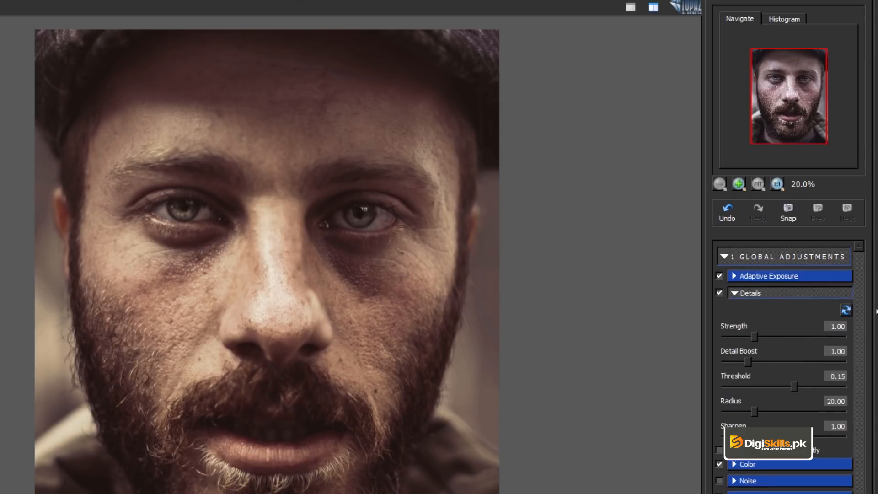
pyautogui.click(769, 293)
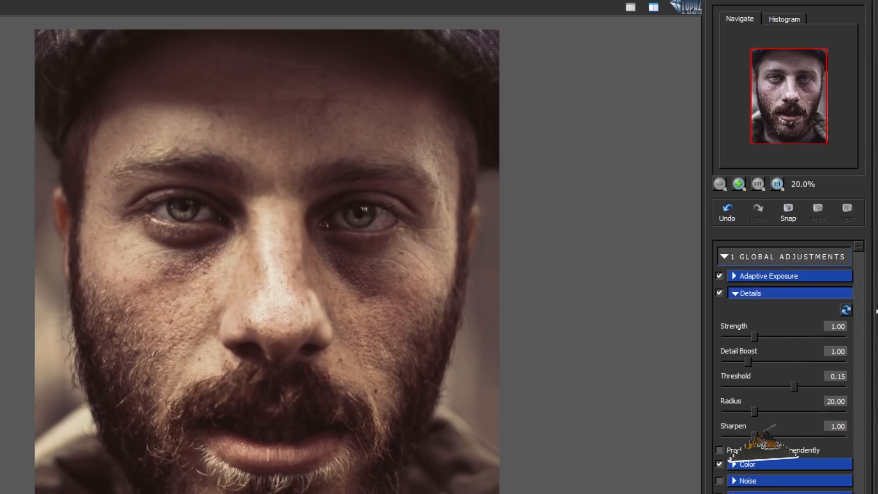
pyautogui.click(769, 310)
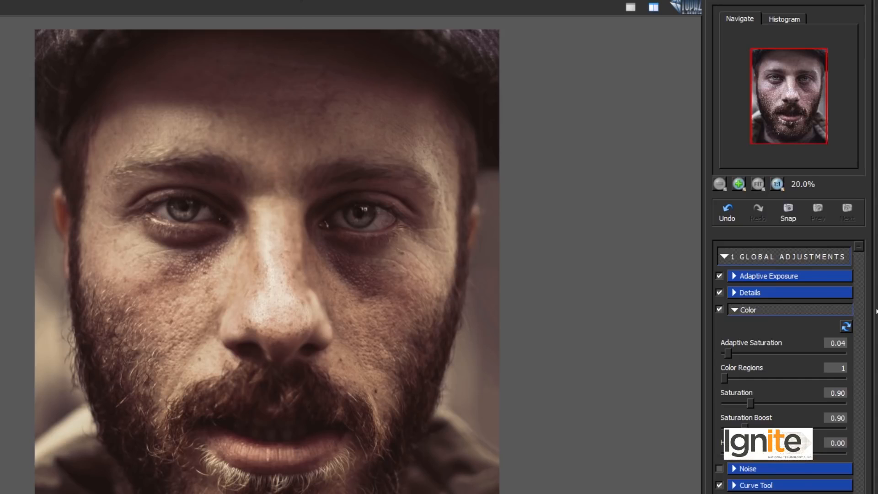
pyautogui.click(769, 309)
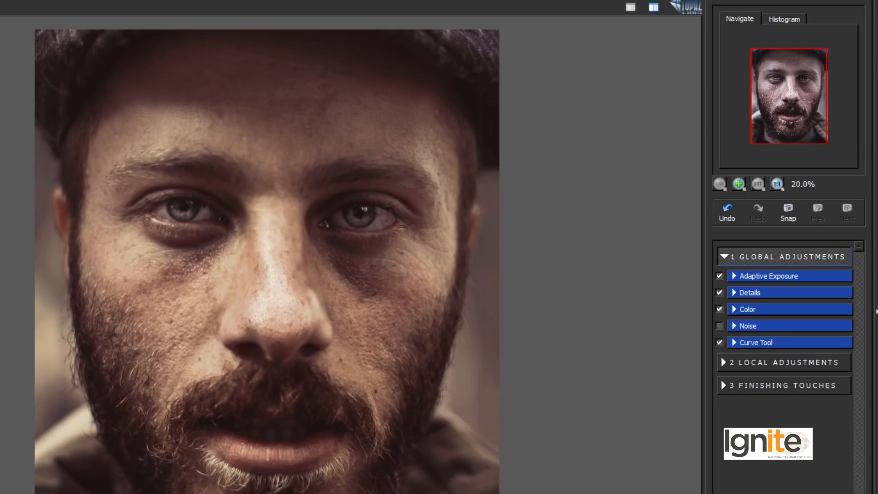
pyautogui.click(769, 326)
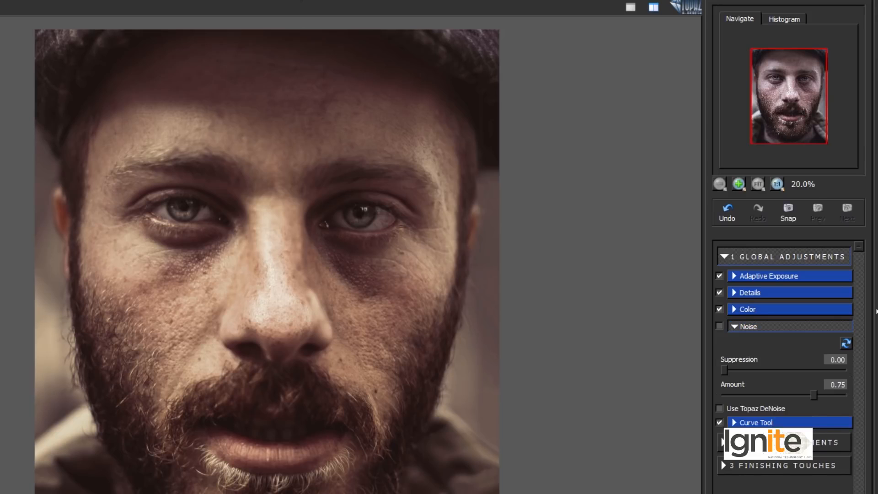
pyautogui.click(769, 326)
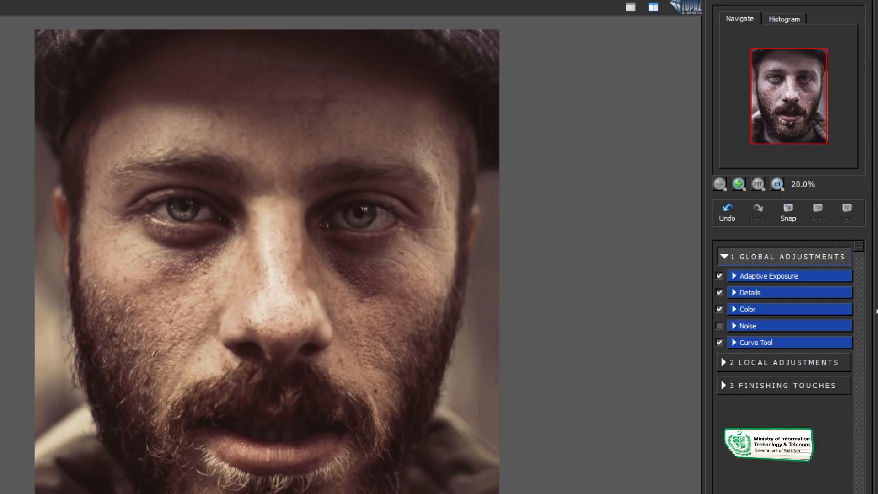
# - Examine the Local Adjustments brush options, including Dodge, Burn, Brush Out and Smooth, and close them
pyautogui.click(785, 257)
pyautogui.click(782, 279)
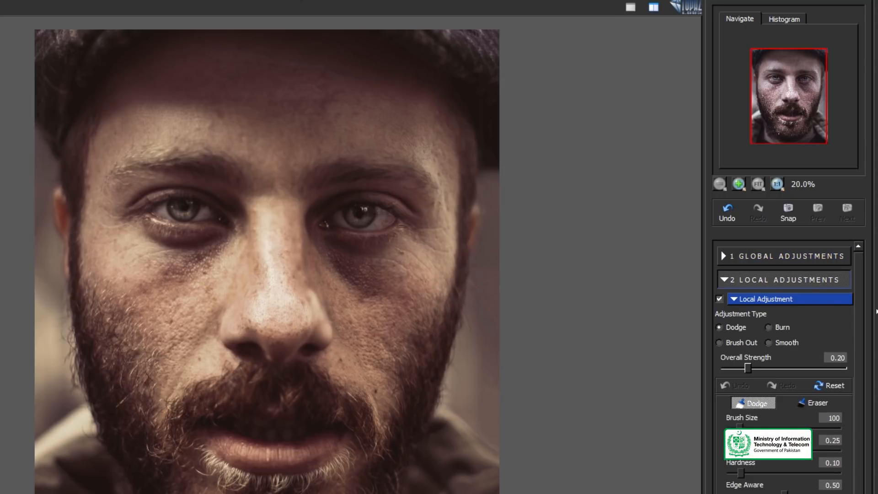
pyautogui.scroll(-1, 782, 352)
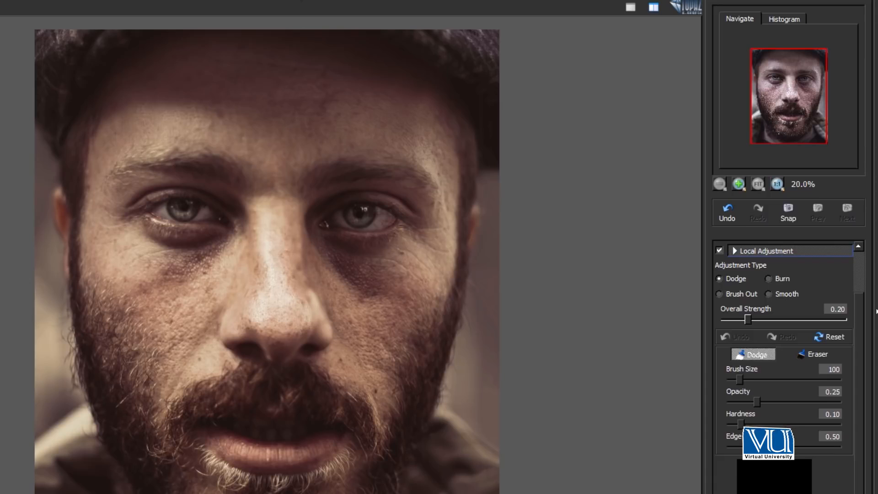
pyautogui.scroll(1, 784, 366)
pyautogui.click(783, 270)
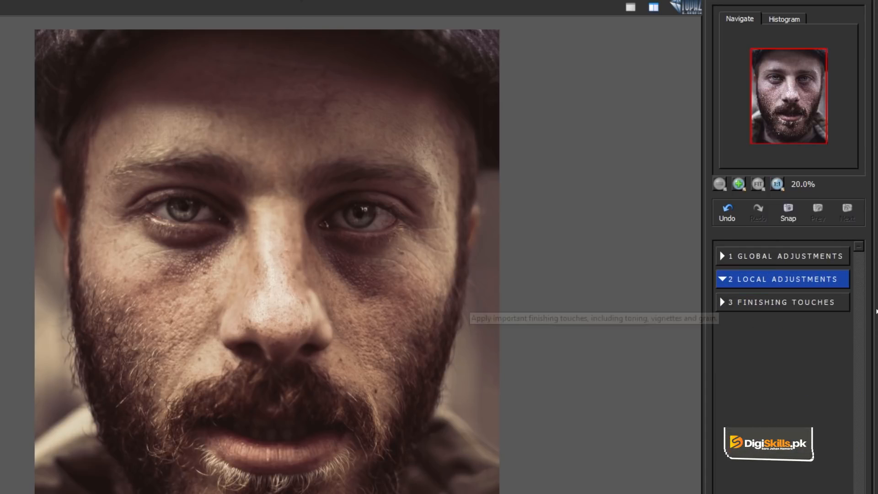
# - In the Finishing Touches, try Diffusion at 1.00, and reset Softness, Diffusion and Diffusion Transition to 0.40
pyautogui.click(783, 302)
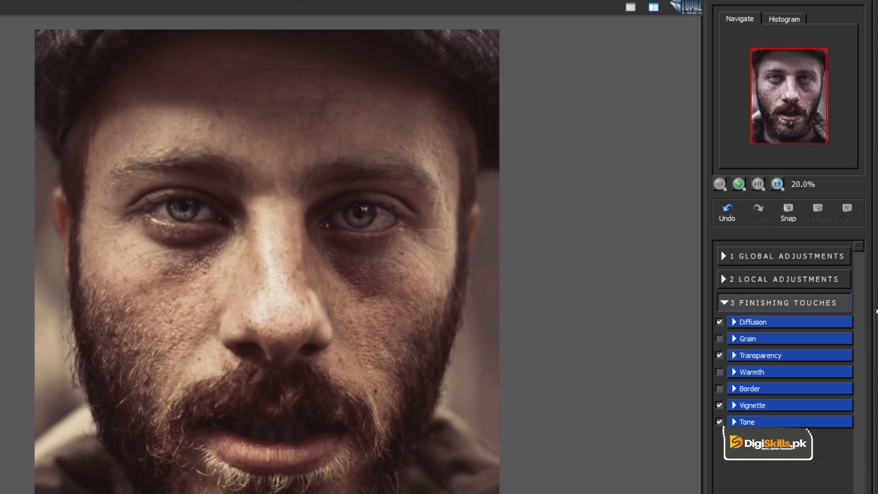
pyautogui.click(777, 322)
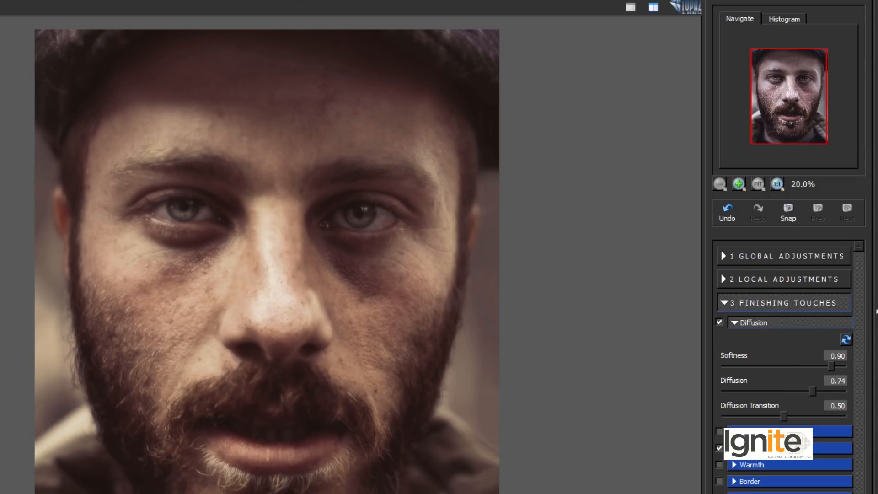
pyautogui.moveTo(816, 391); pyautogui.dragTo(843, 391)
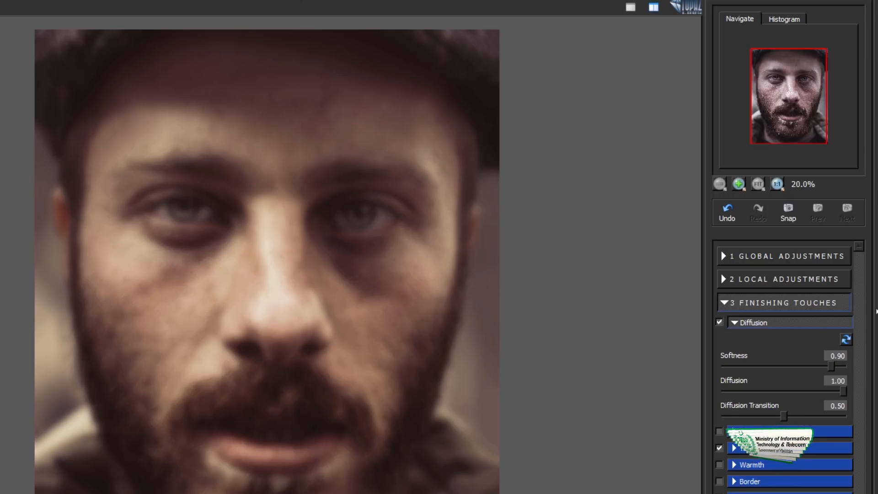
pyautogui.moveTo(784, 416); pyautogui.dragTo(810, 416)
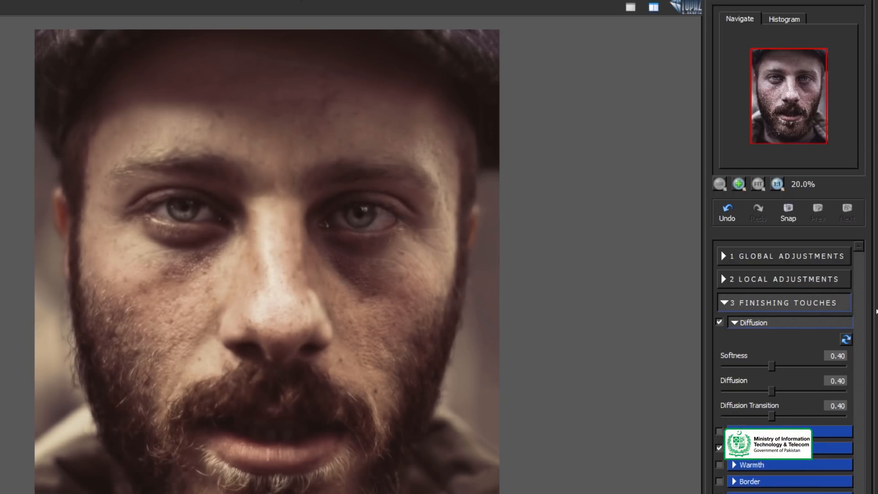
pyautogui.click(754, 323)
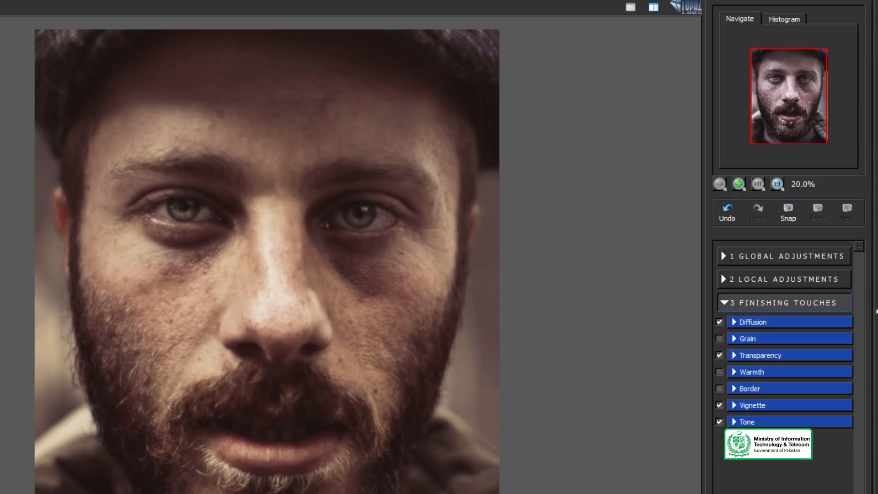
pyautogui.click(779, 303)
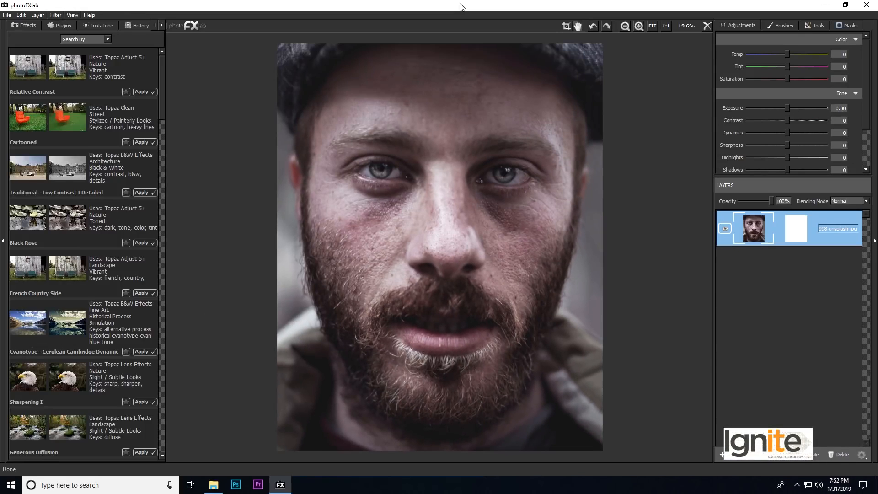
# - Open the portrait in the Topaz BW Effects 2 plug-in
pyautogui.hotkey('alt', 't')
pyautogui.press('Right')
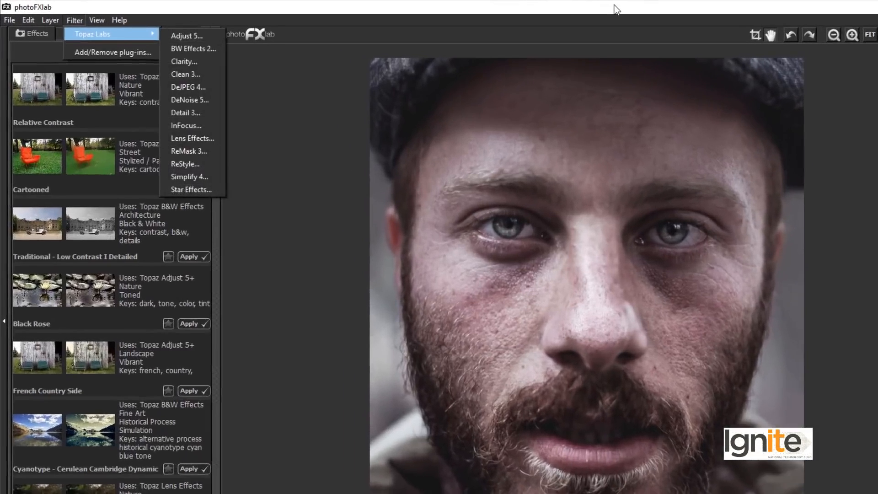
pyautogui.press('Down')
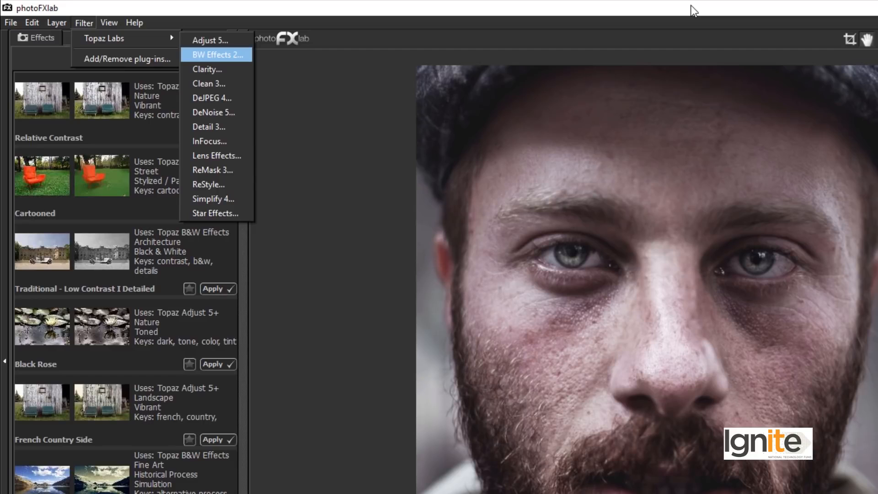
pyautogui.press('Down')
pyautogui.press('Up')
pyautogui.press('Return')
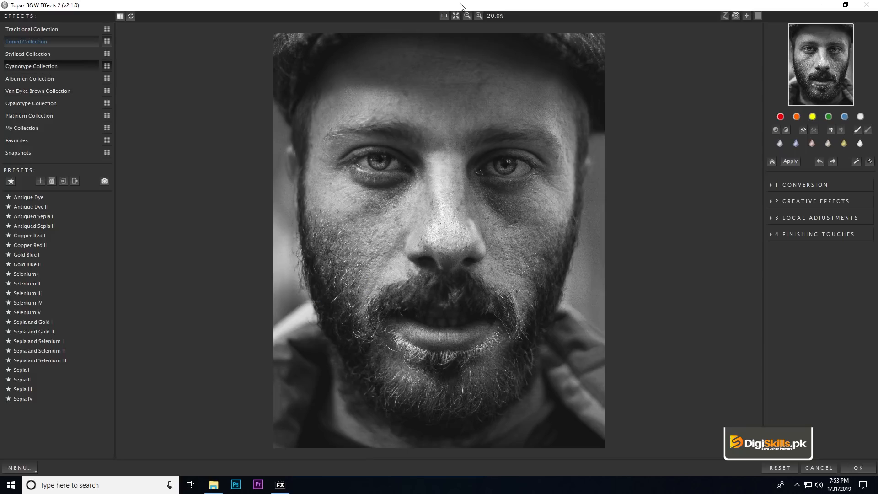
# - Examine the Cyanotype Collection list and preview the Toned Collection presets from the antique and copper looks through Sepia and Selenium III
pyautogui.click(107, 66)
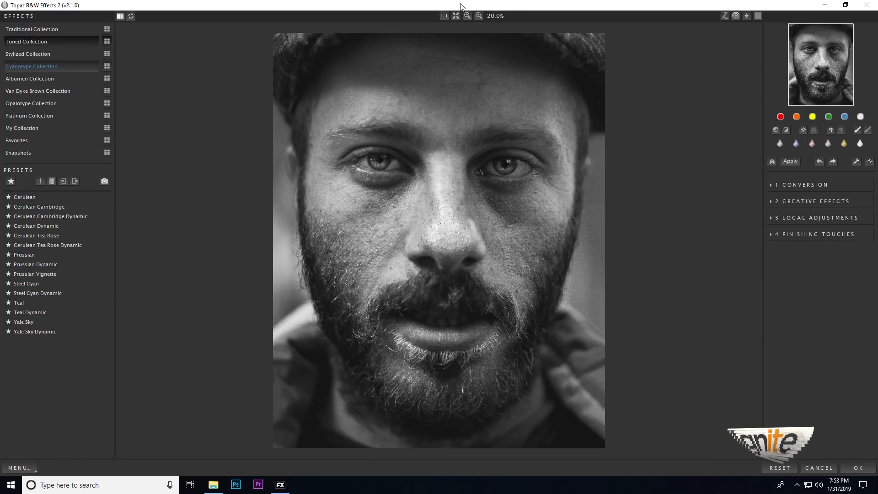
pyautogui.click(51, 42)
pyautogui.moveTo(46, 216)
pyautogui.moveTo(46, 197)
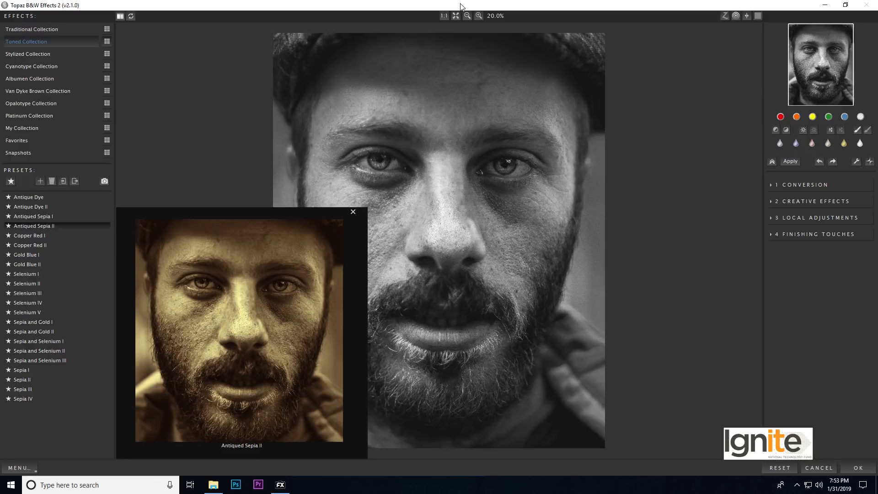
pyautogui.press('Down')
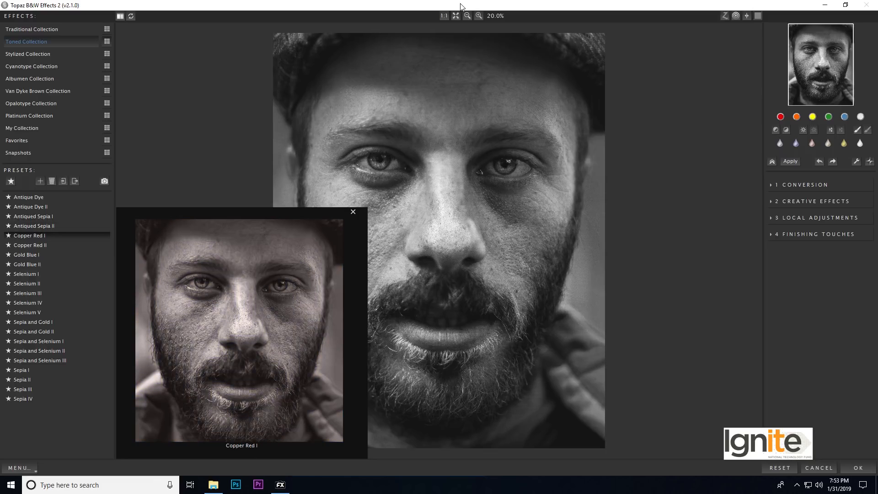
pyautogui.press('Down')
pyautogui.press('Down')
pyautogui.press('Down')
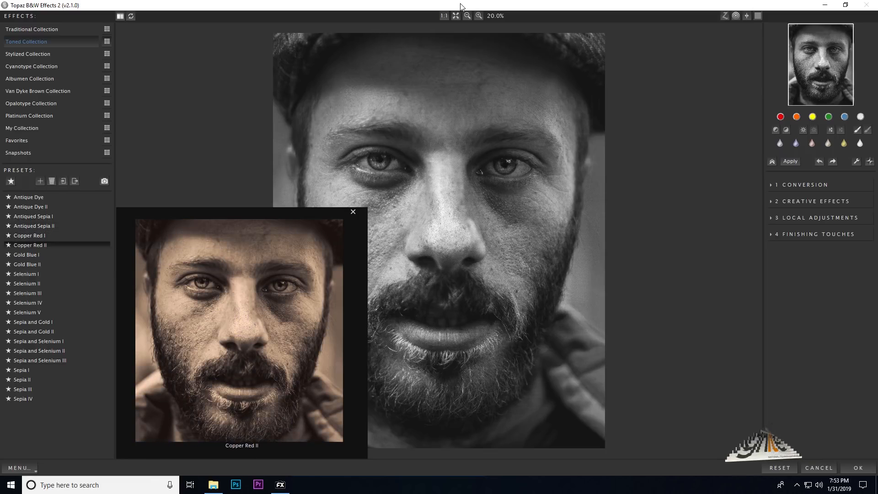
pyautogui.press('Down')
pyautogui.press('Down')
pyautogui.press('Down')
pyautogui.press('Down')
pyautogui.press('Down')
pyautogui.press('Down')
pyautogui.press('Down')
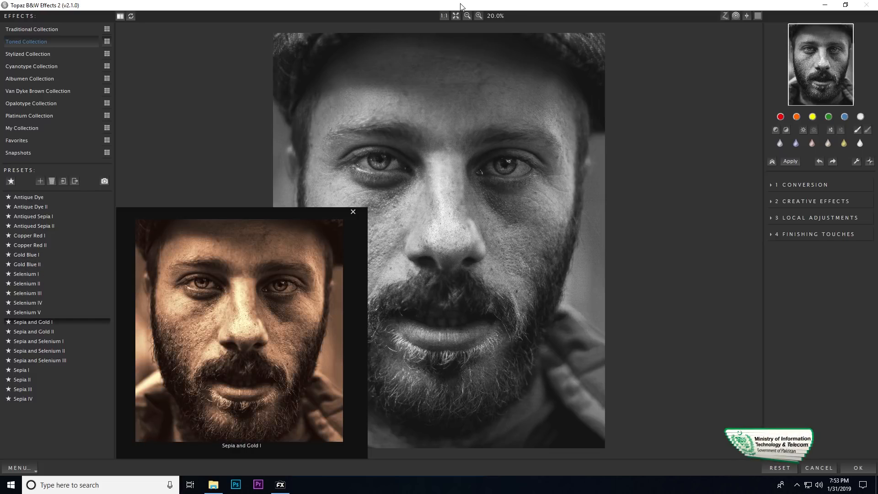
pyautogui.press('Down')
pyautogui.press('Down')
pyautogui.press('Down')
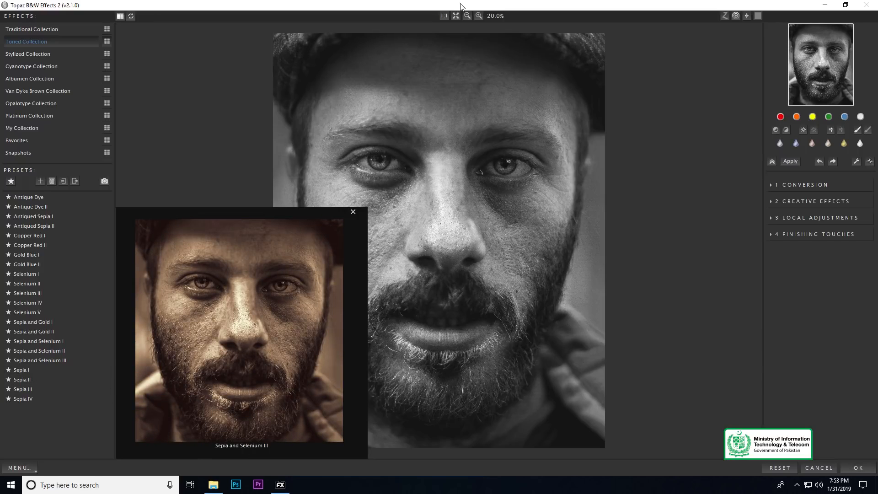
# - Try the Antique Dye preset and the Antiqued Sepia II preset from the Toned Collection on the portrait
pyautogui.click(30, 206)
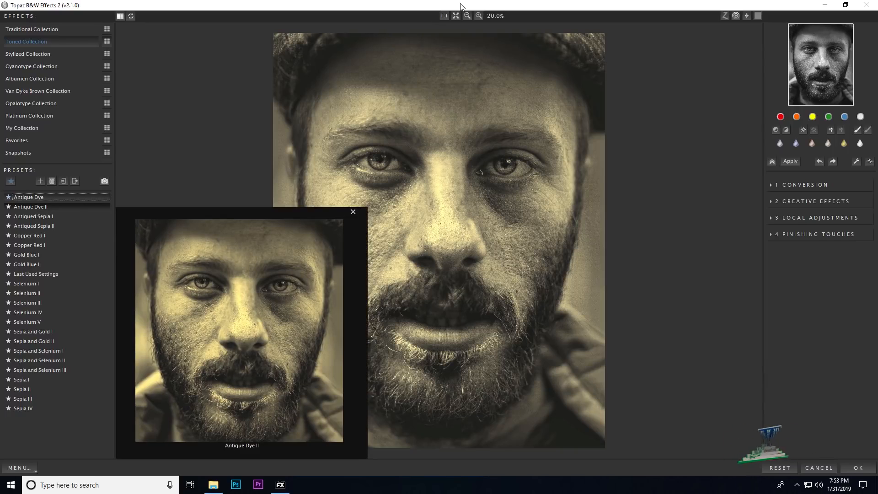
pyautogui.click(30, 207)
pyautogui.click(34, 217)
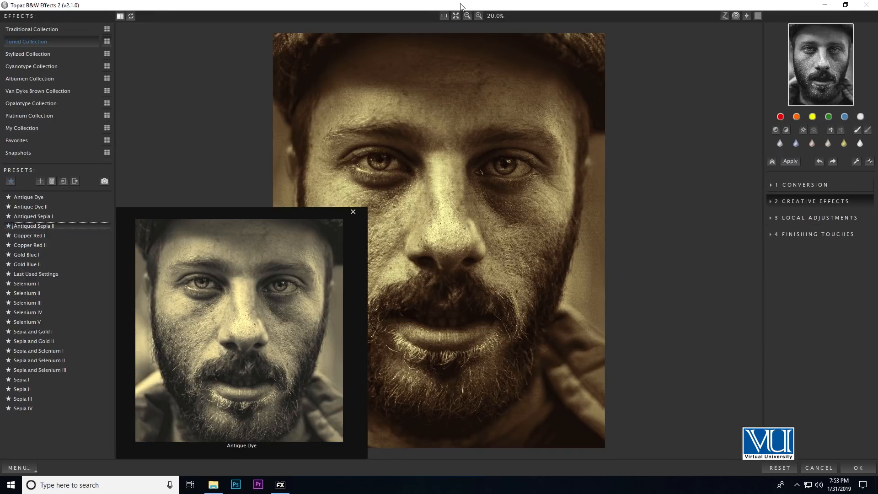
# - Examine the Conversion, Creative Effects and Finishing Touches sections, and cancel BW Effects 2 to return to photoFXlab
pyautogui.click(801, 185)
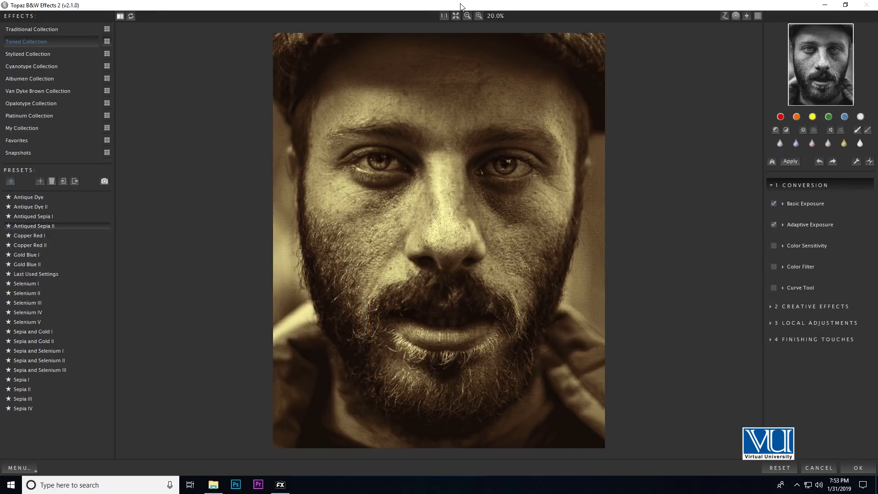
pyautogui.click(804, 185)
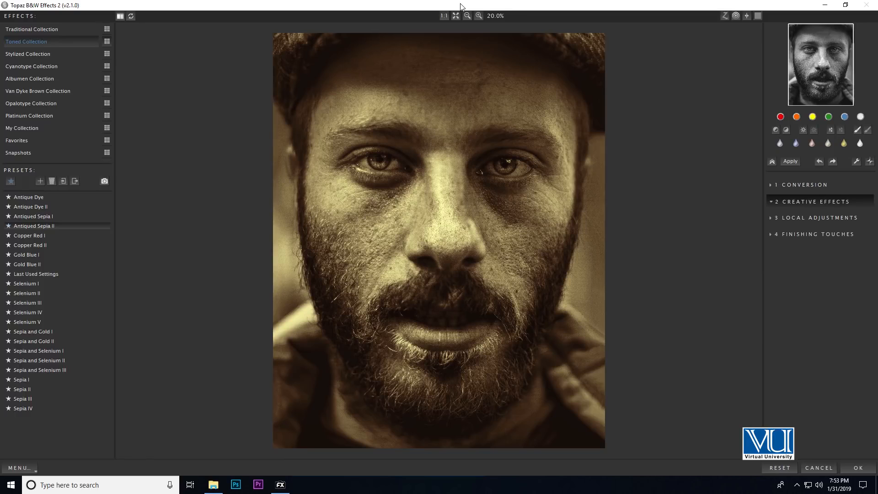
pyautogui.click(812, 201)
pyautogui.click(812, 202)
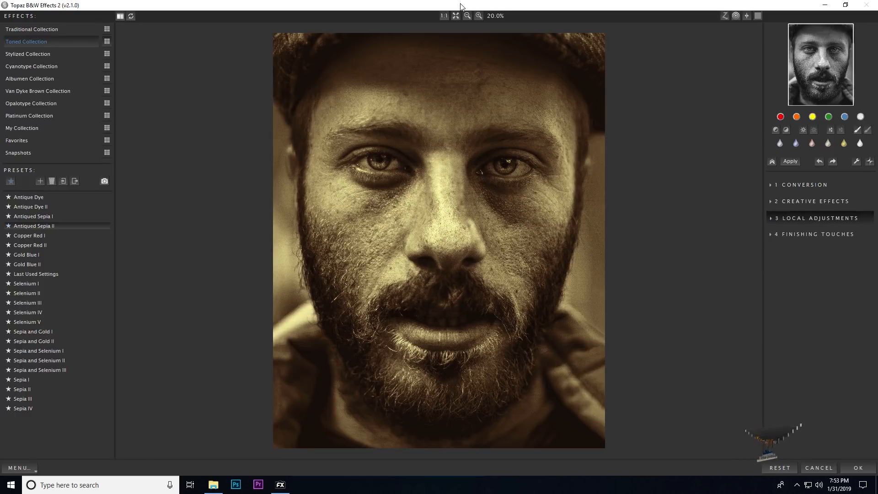
pyautogui.click(817, 234)
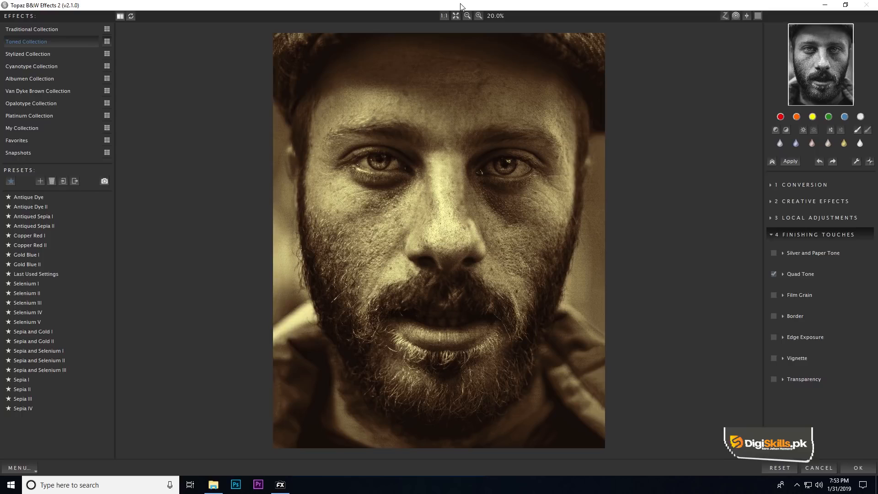
pyautogui.click(817, 234)
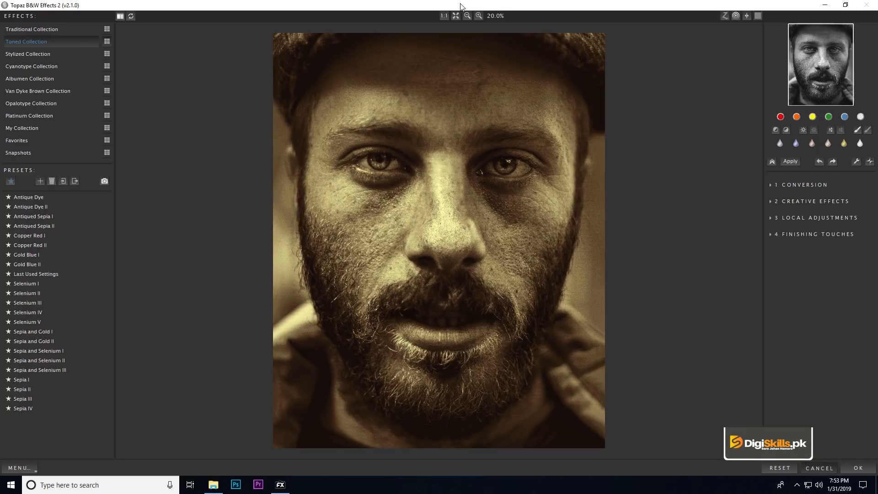
pyautogui.click(819, 468)
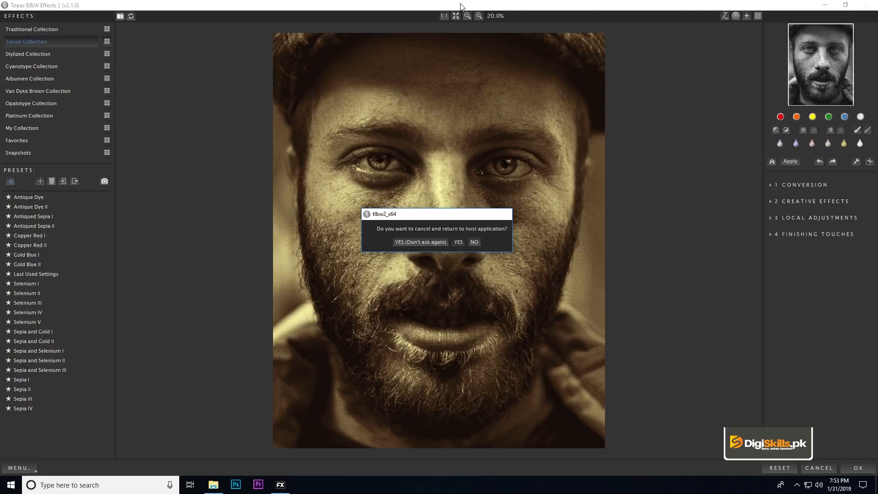
pyautogui.click(458, 242)
# - Launch the Topaz ReStyle plug-in on the portrait
pyautogui.click(55, 15)
pyautogui.moveTo(83, 26)
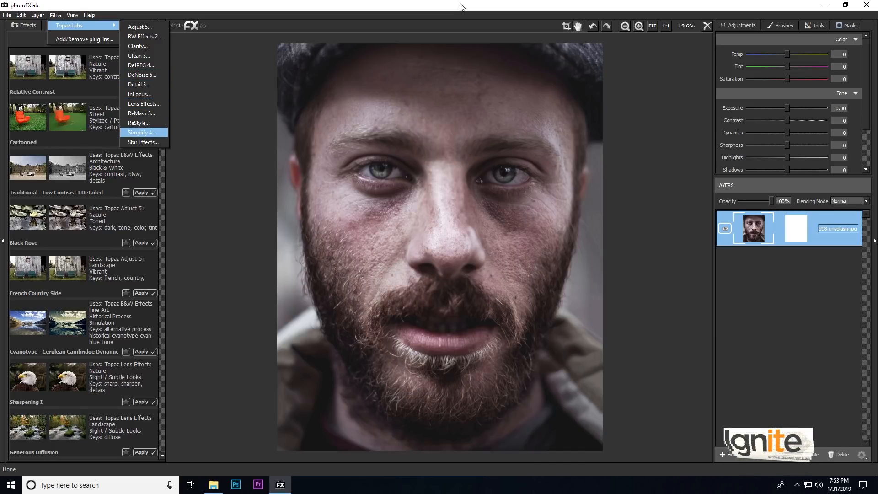
pyautogui.click(139, 123)
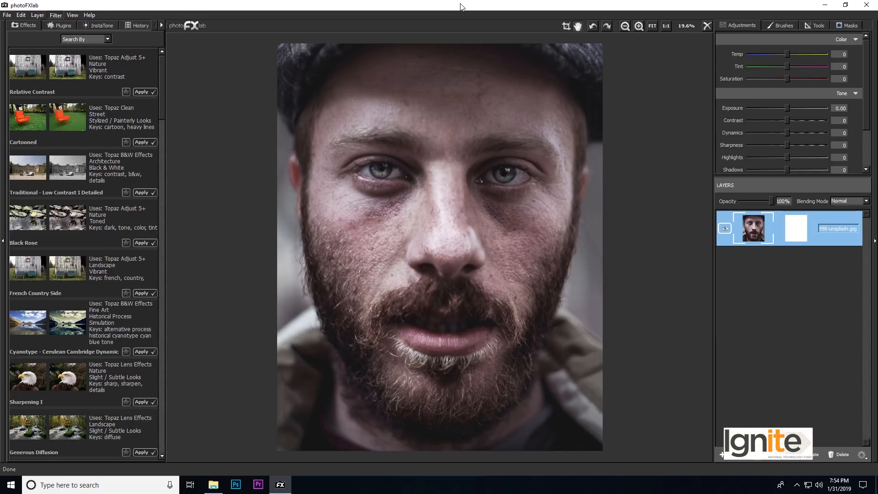